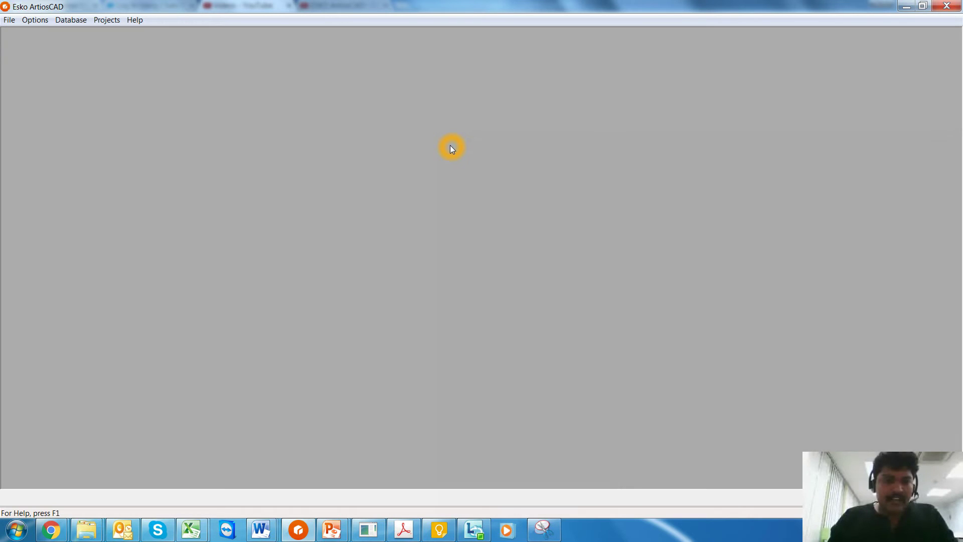
- Bring the artioscad.net display store forward and look over the first display designs
left_click(50, 529)
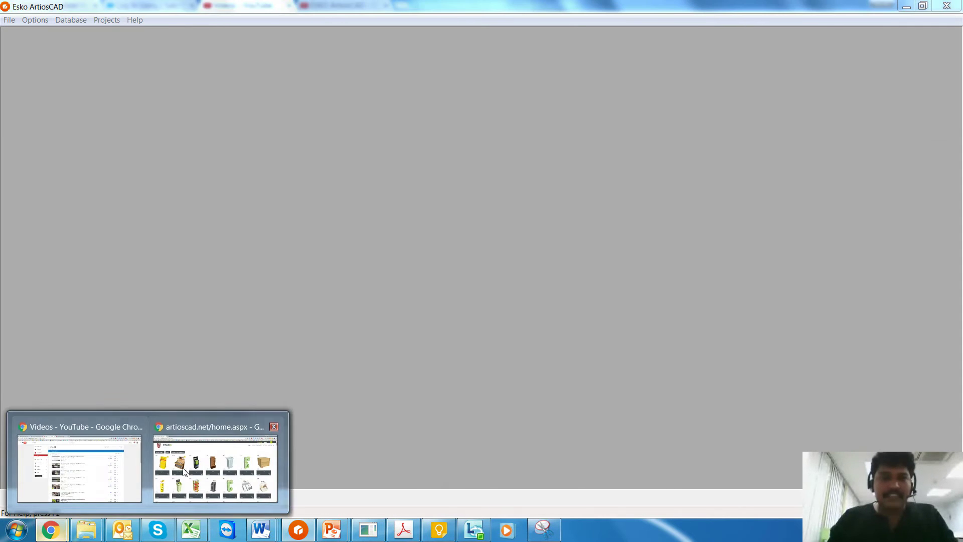
left_click(196, 466)
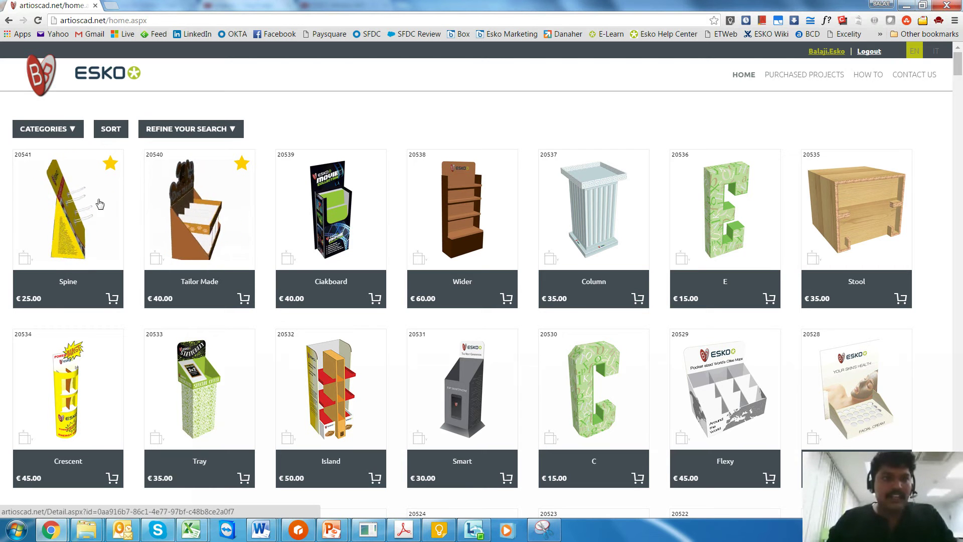
scroll(337, 253, "down", 3)
scroll(340, 255, "down", 5)
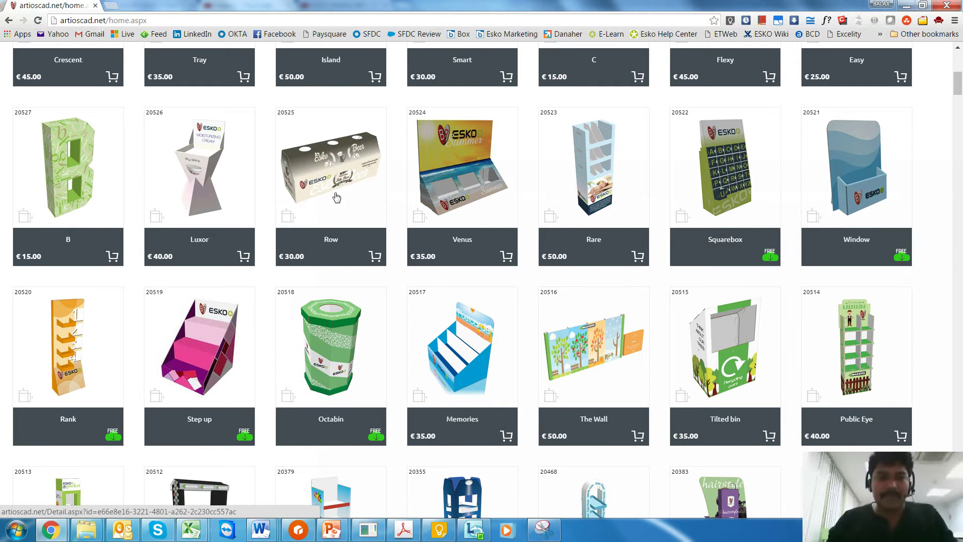
left_click(290, 217)
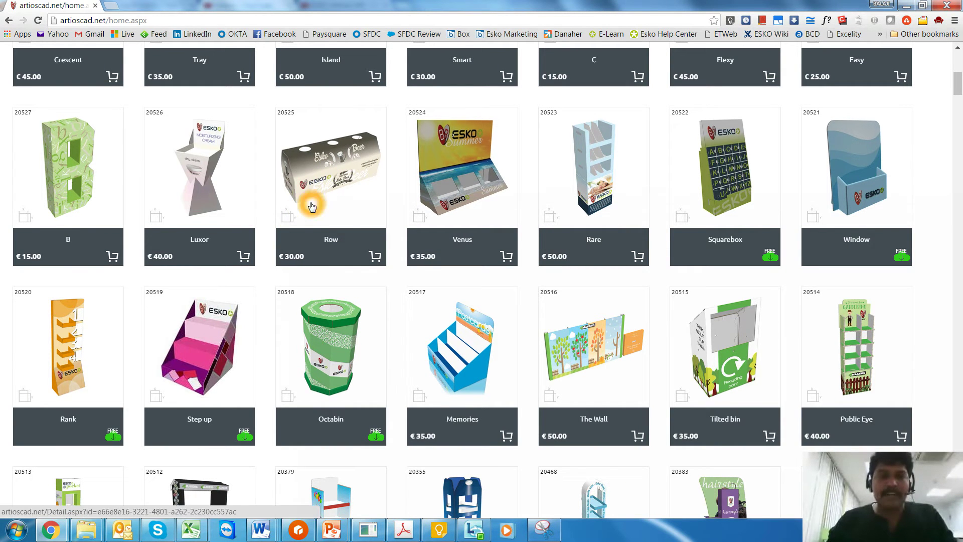
left_click(316, 231)
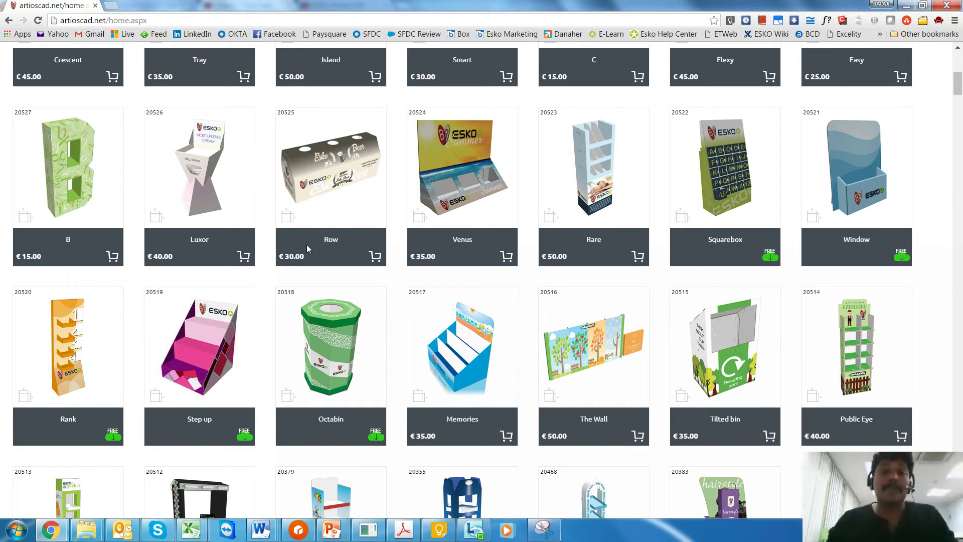
left_click(308, 245)
left_click(302, 242)
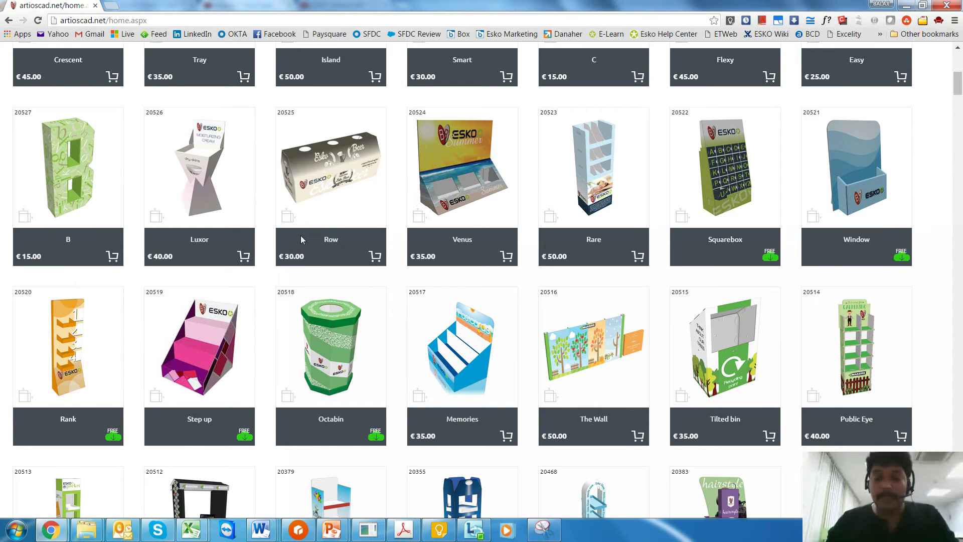
left_click(325, 237)
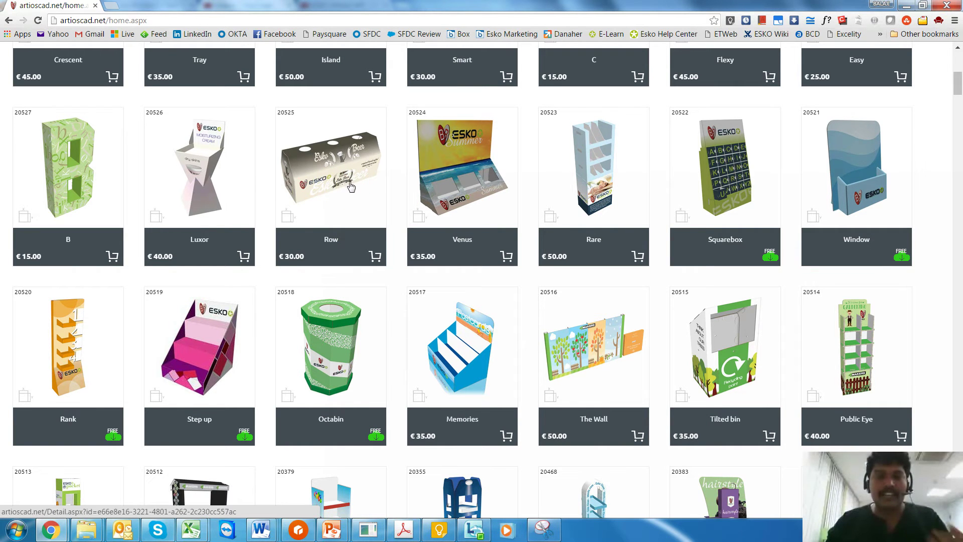
- Browse further down the numbered display designs with their euro prices, then return to the top
scroll(346, 193, "down", 5)
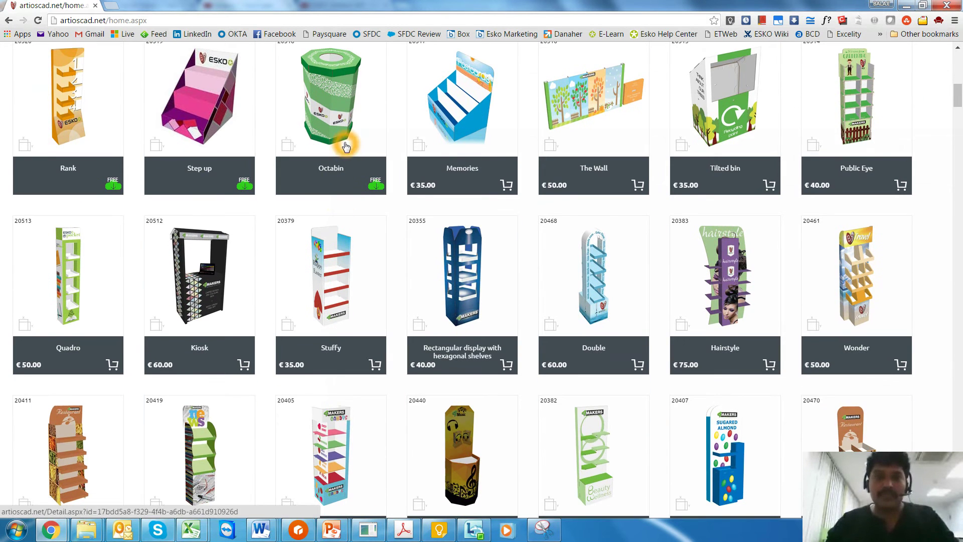
scroll(345, 146, "down", 4)
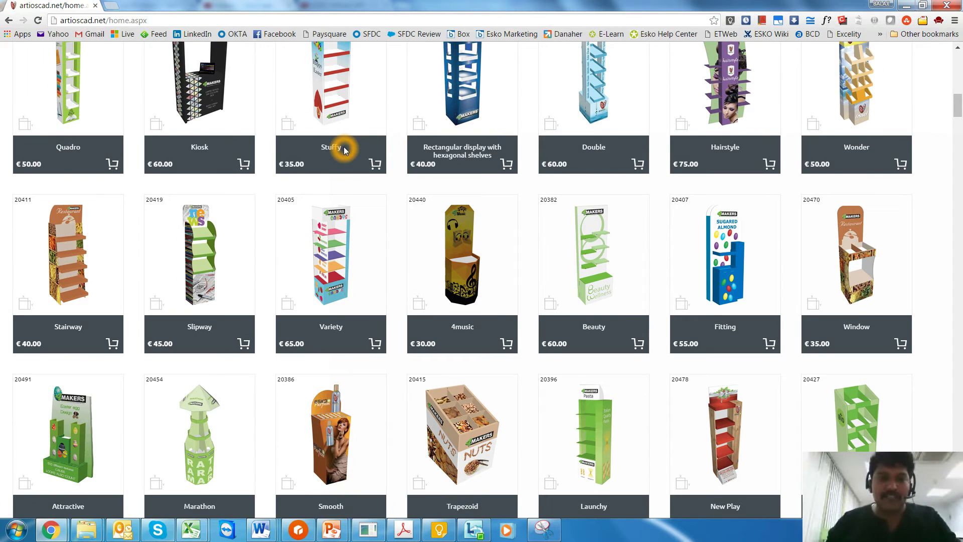
scroll(348, 149, "down", 9)
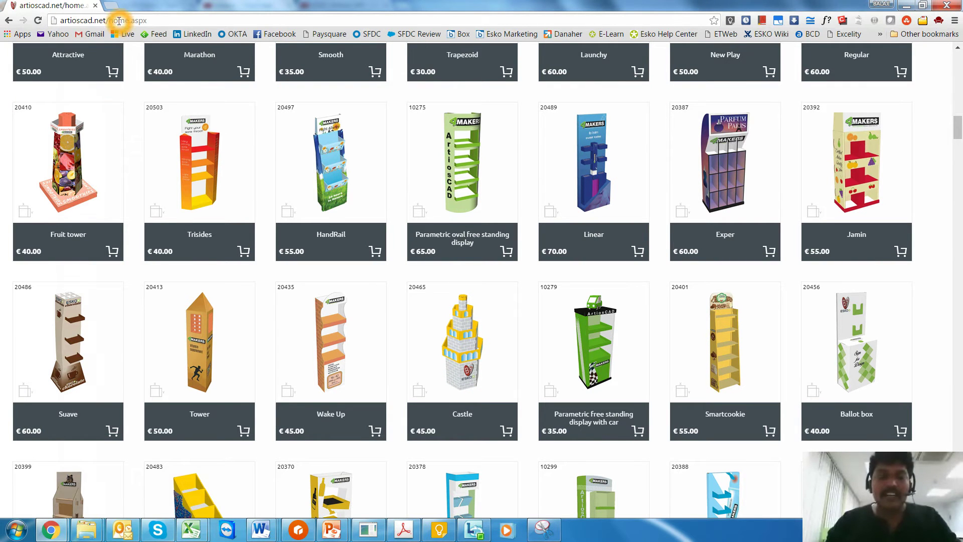
left_click(214, 172)
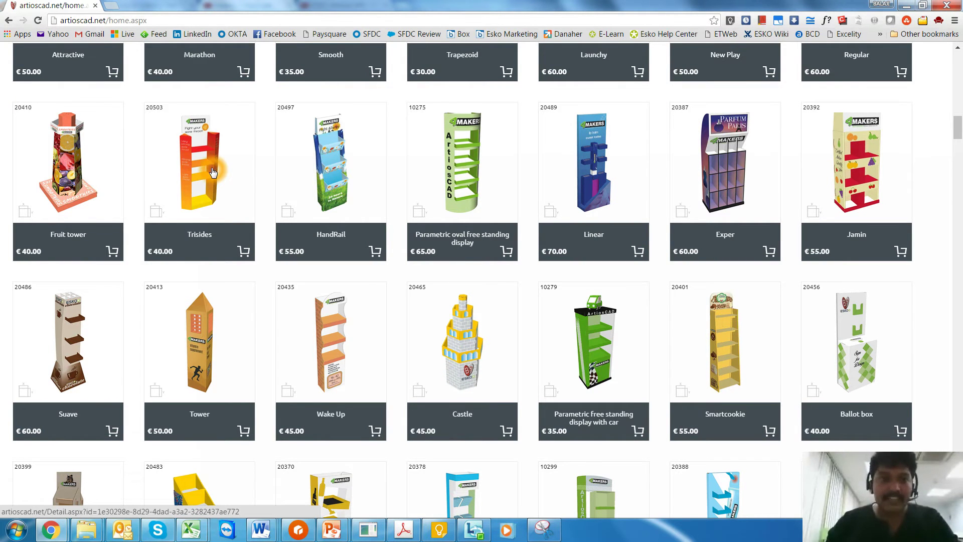
scroll(217, 187, "up", 18)
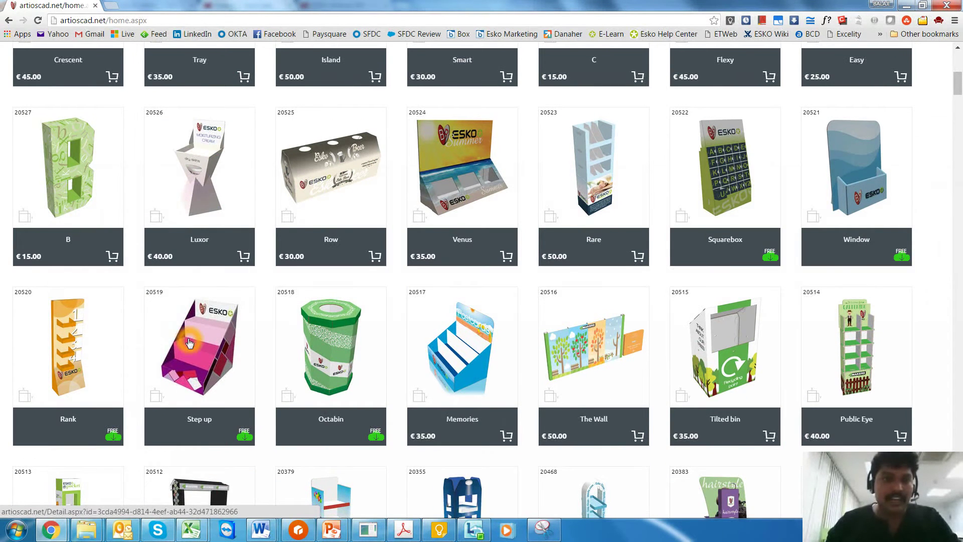
scroll(114, 284, "up", 8)
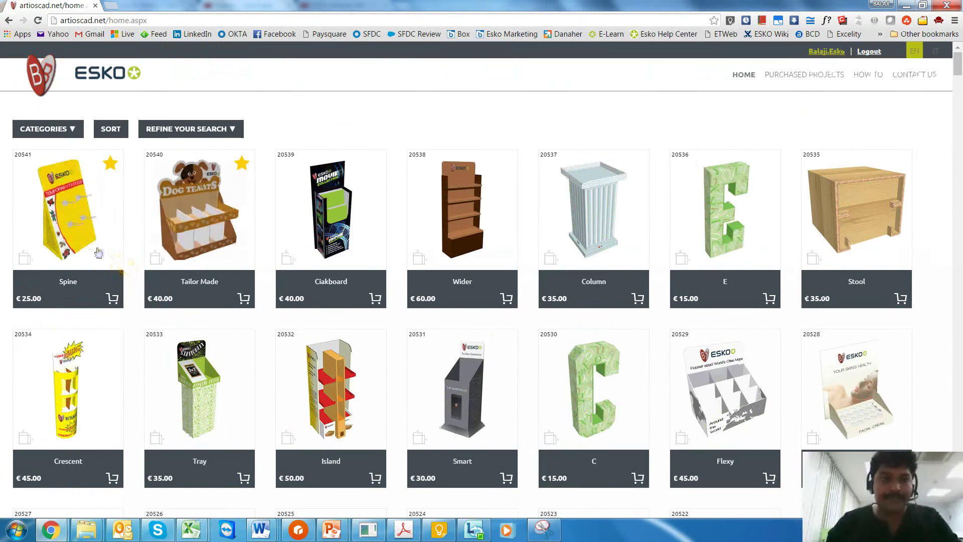
- View the Spine counter display's page, reviewing its technical info, video, images and files
left_click(72, 219)
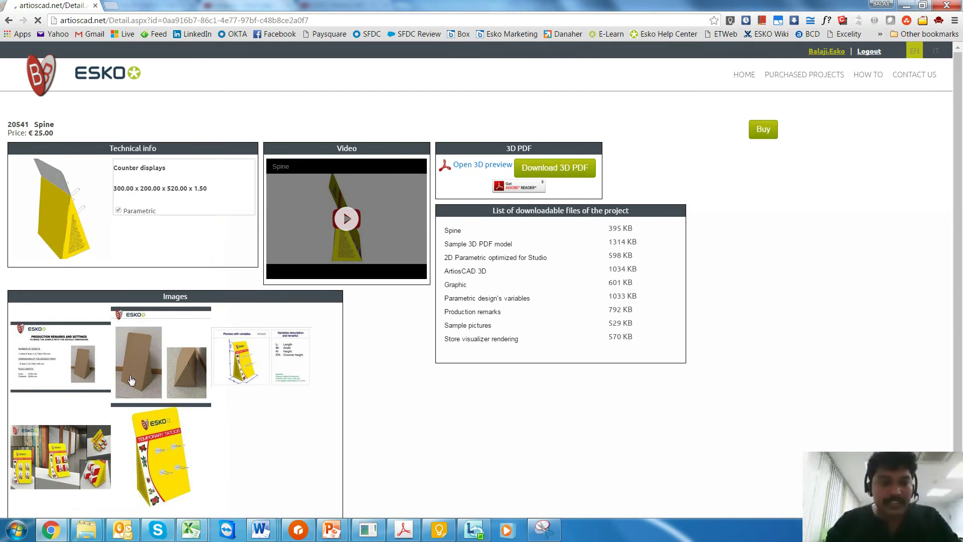
left_click(222, 347)
scroll(113, 359, "down", 1)
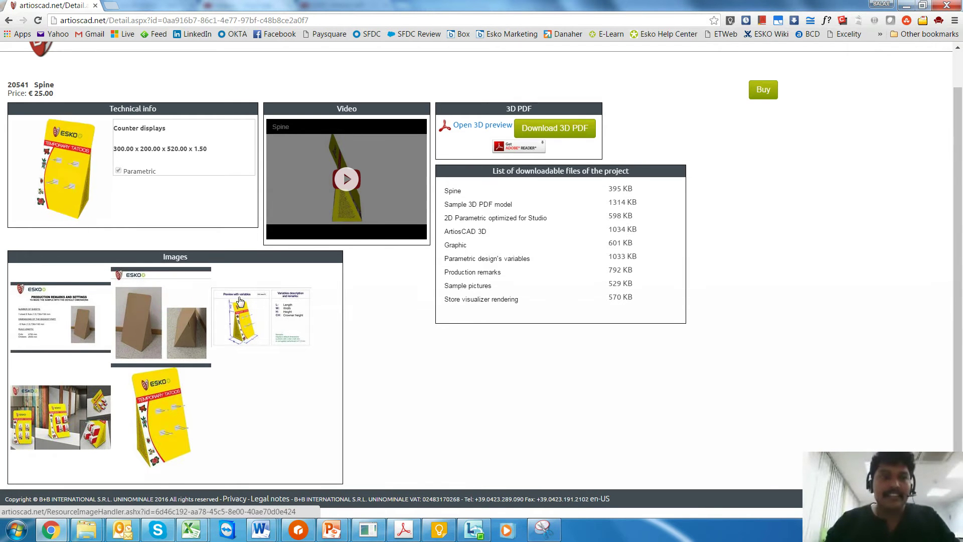
scroll(237, 297, "up", 1)
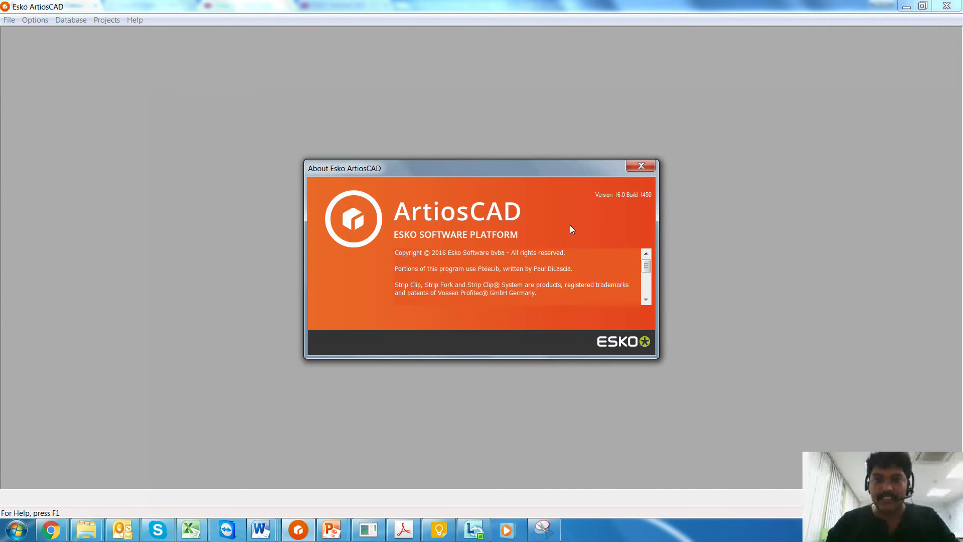
- Dismiss the About ArtiosCAD box and bring up the File menu
left_click(633, 170)
left_click(9, 21)
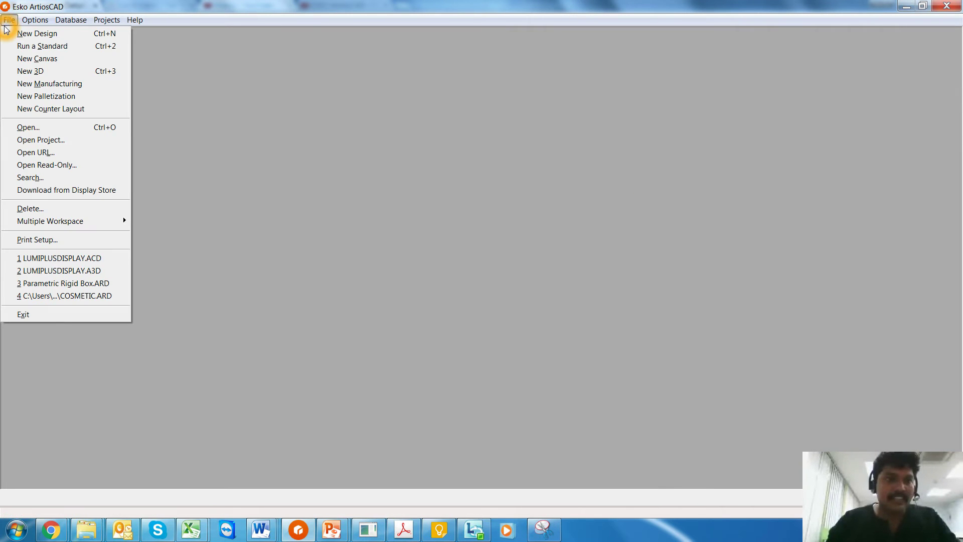
- Open LUMIPLUSDISPLAY.ACD without updating its parts, then collapse the M-SBS-250 board group
left_click(28, 127)
left_click(422, 213)
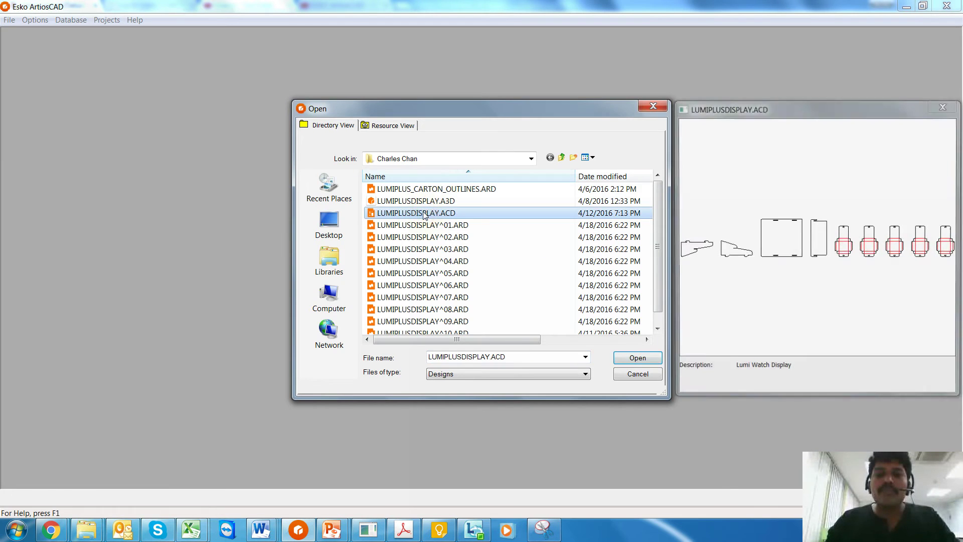
left_click(626, 358)
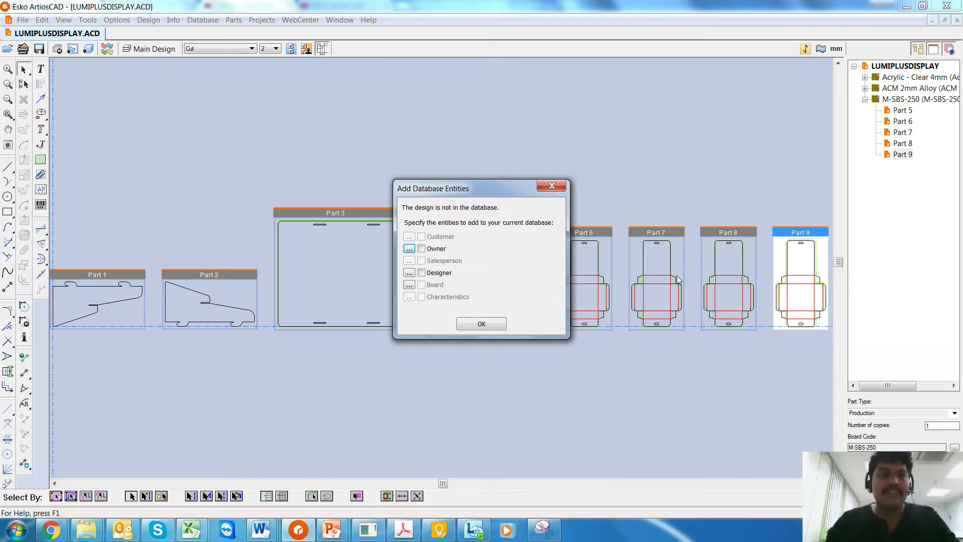
left_click(481, 324)
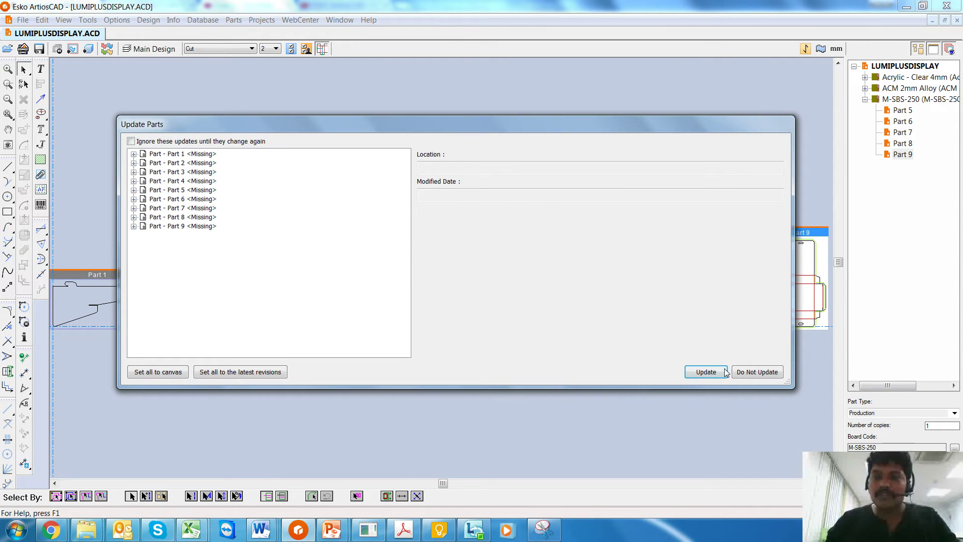
left_click(747, 371)
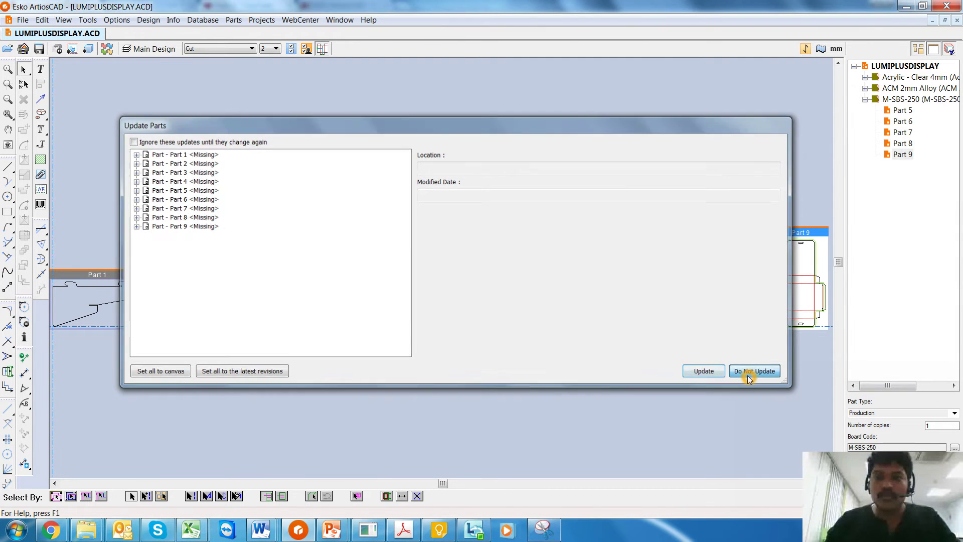
left_click(865, 100)
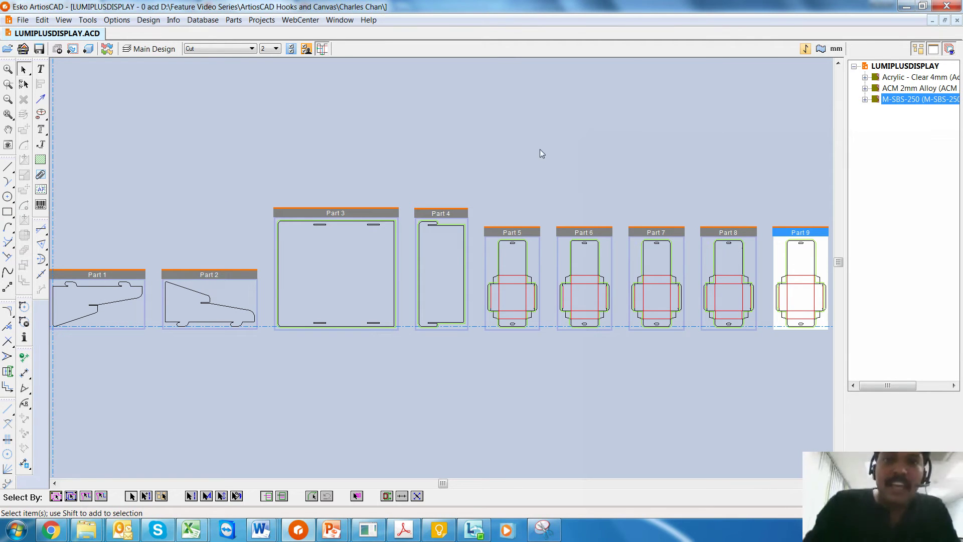
left_click(485, 155)
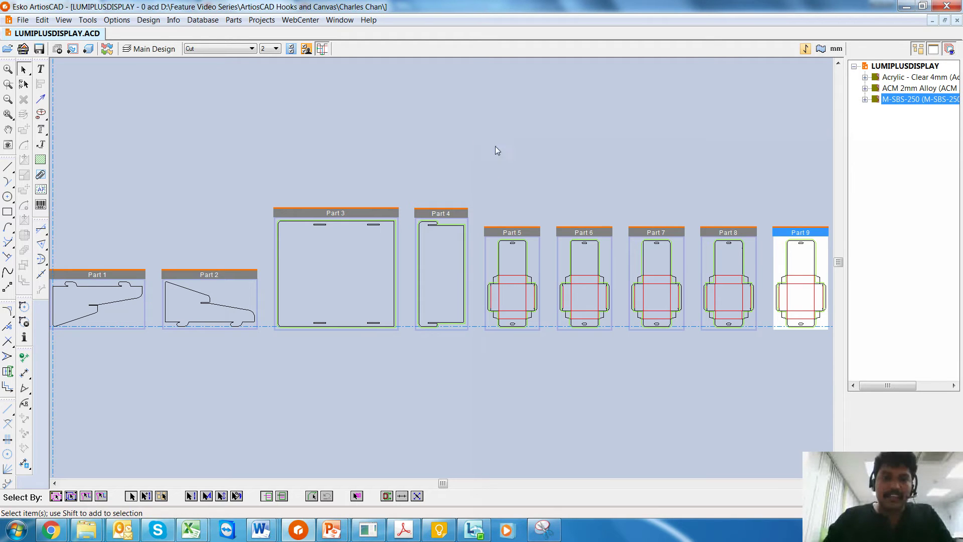
left_click(333, 246)
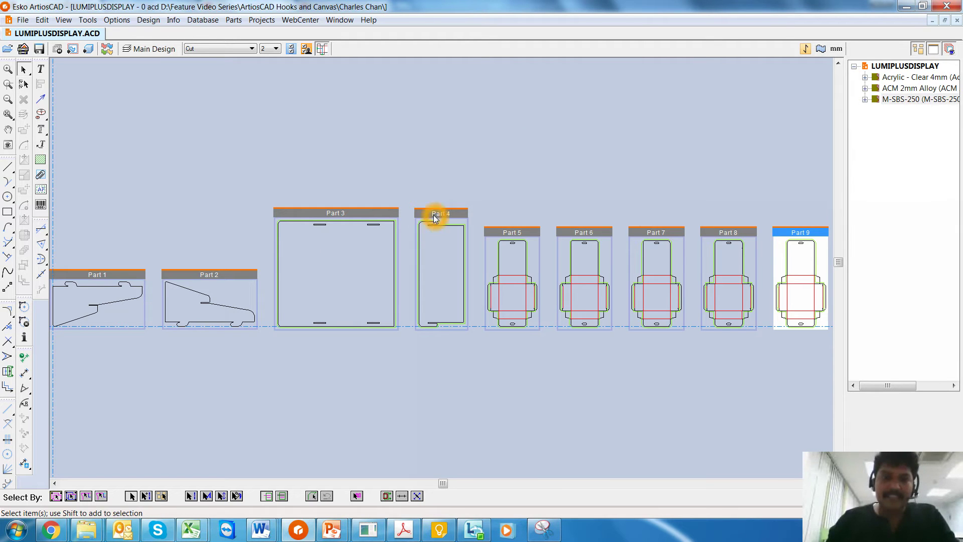
left_click(437, 213)
left_click(365, 217)
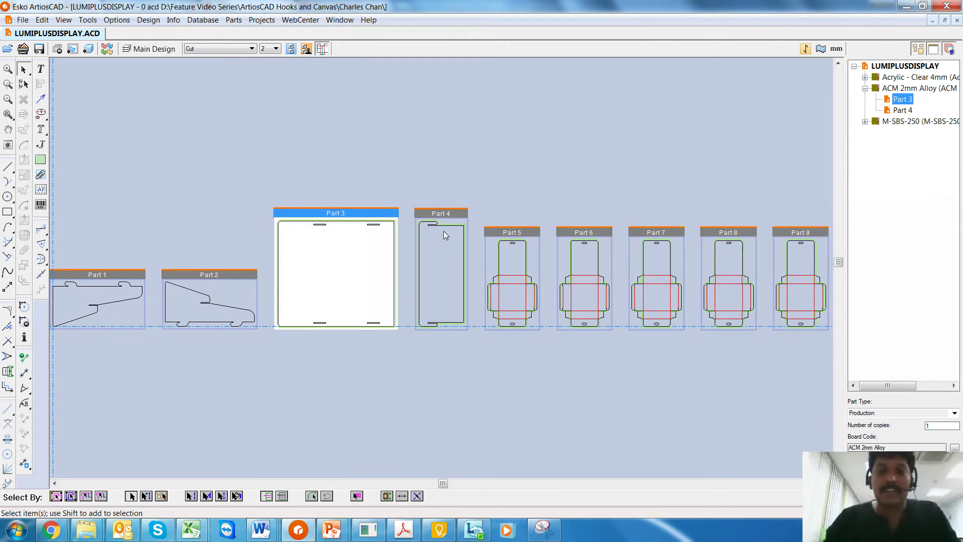
left_click(501, 233)
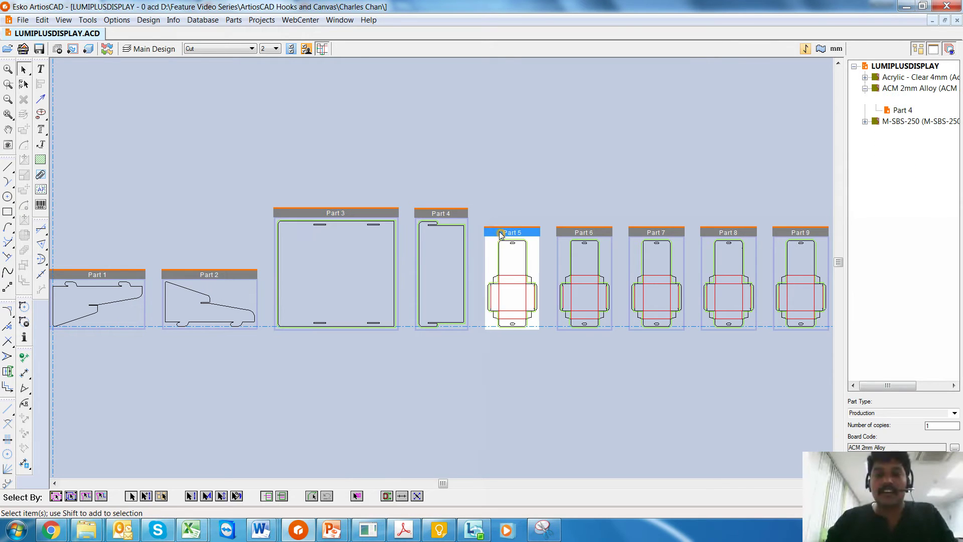
left_click(580, 241)
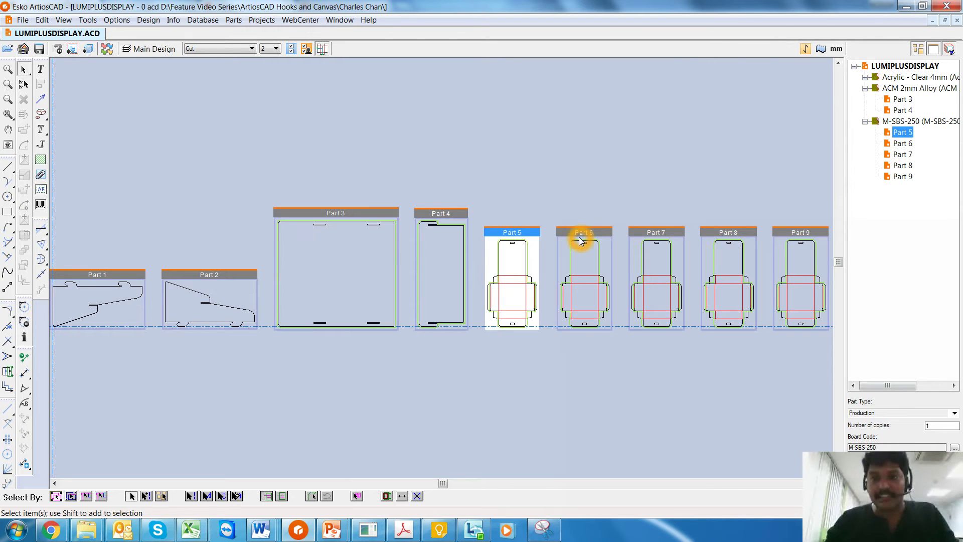
left_click(656, 234)
left_click(865, 121)
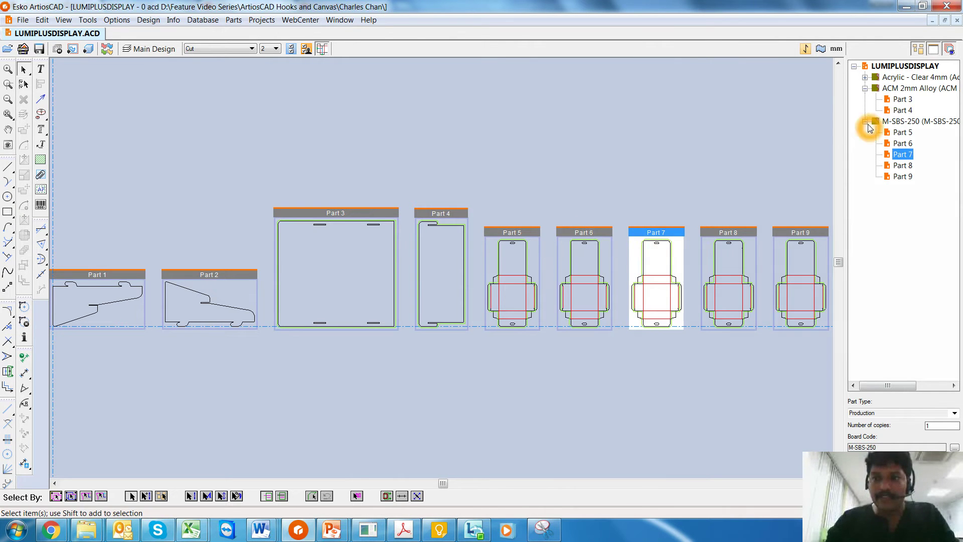
left_click(863, 89)
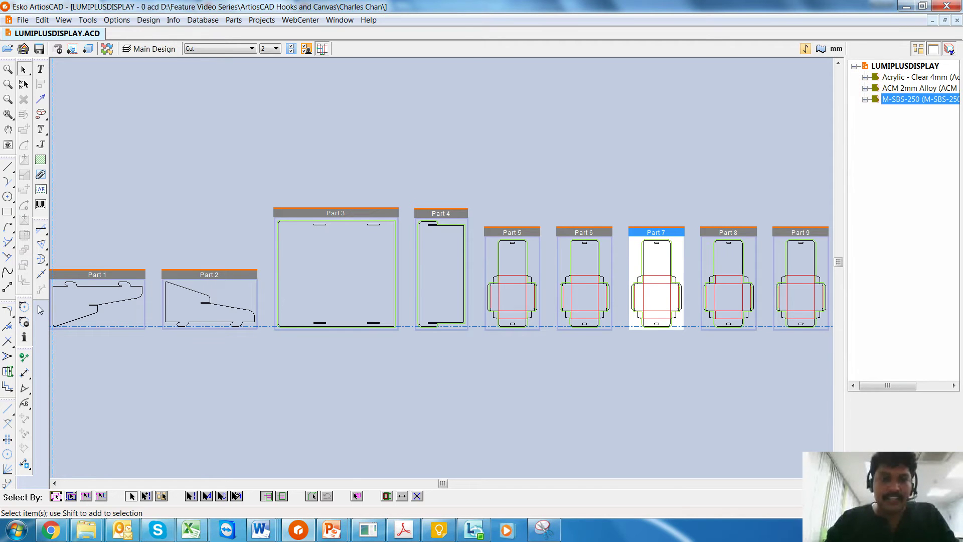
left_click(94, 274)
left_click(190, 275)
left_click(119, 275)
left_click(865, 78)
left_click(865, 78)
left_click(325, 215)
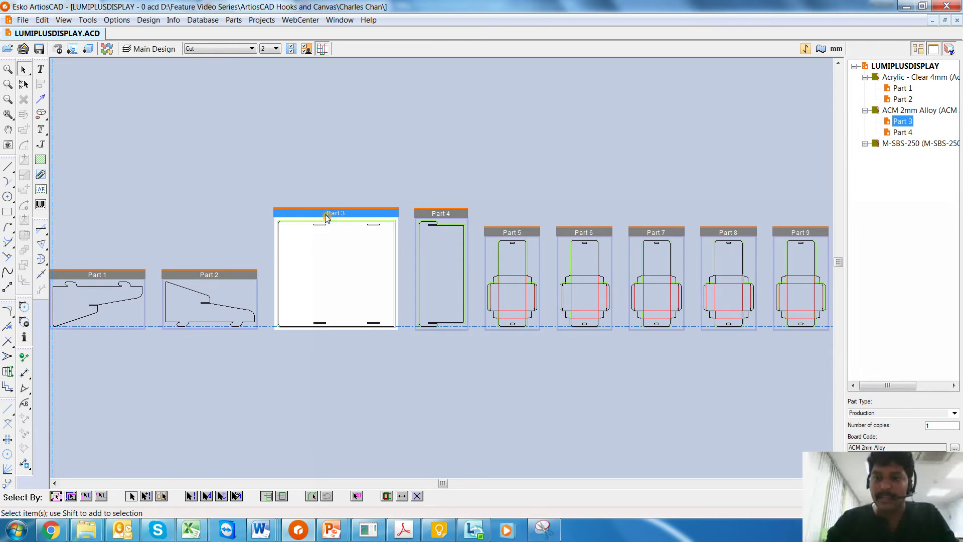
left_click(444, 215)
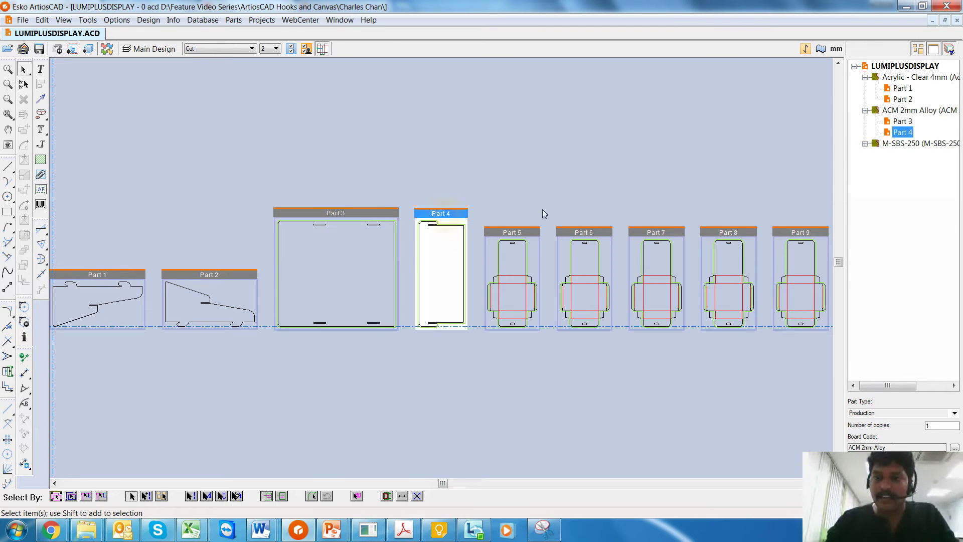
left_click(902, 121)
left_click(901, 131)
left_click(902, 122)
left_click(515, 301)
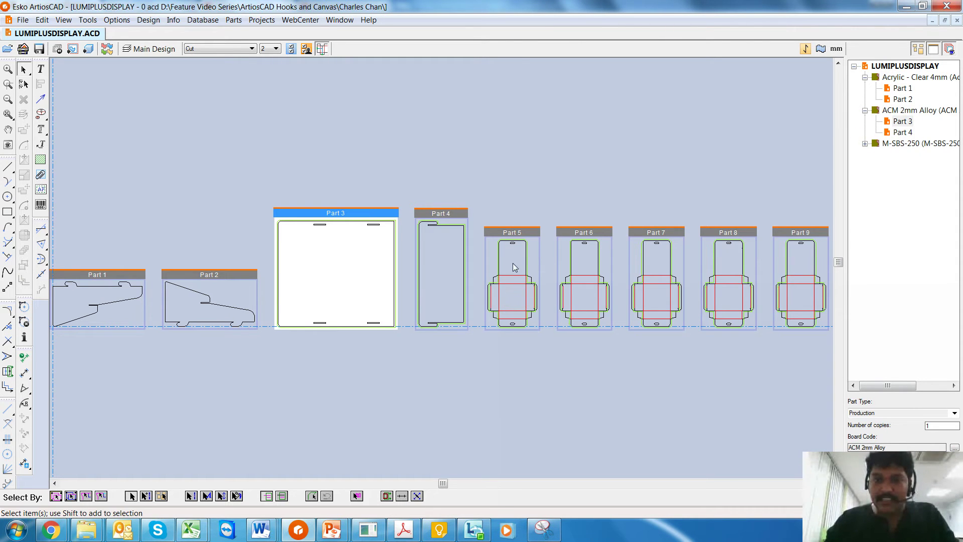
left_click(513, 235)
left_click(588, 231)
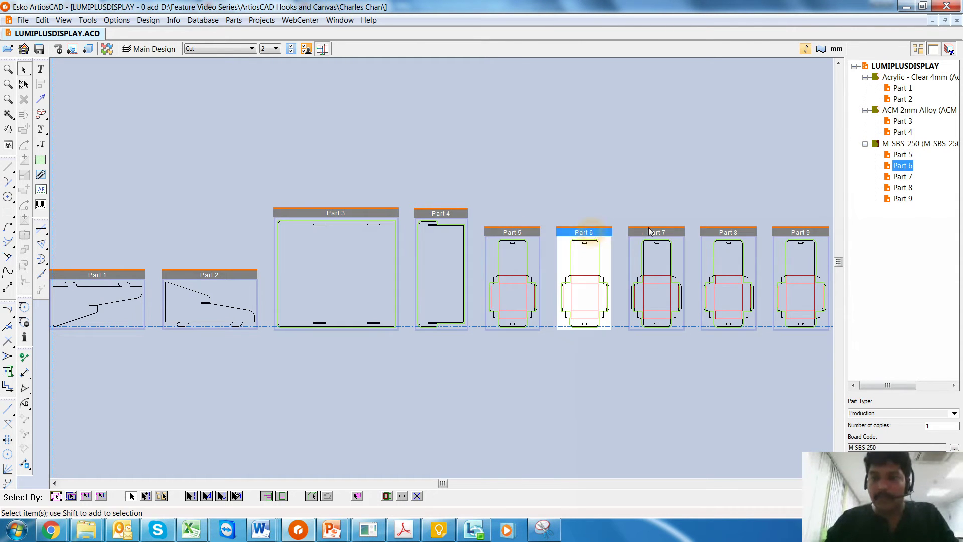
left_click(661, 231)
left_click(729, 232)
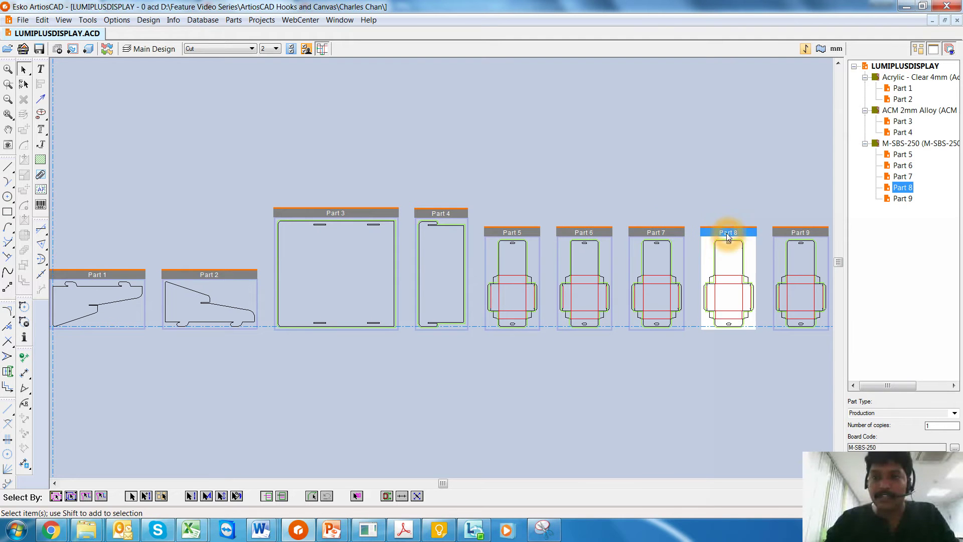
left_click(793, 233)
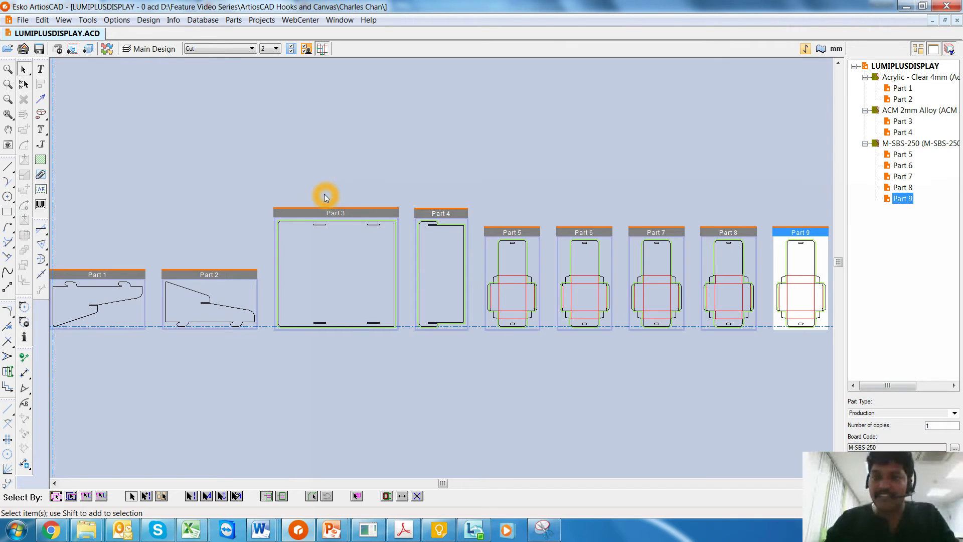
left_click(865, 77)
left_click(865, 89)
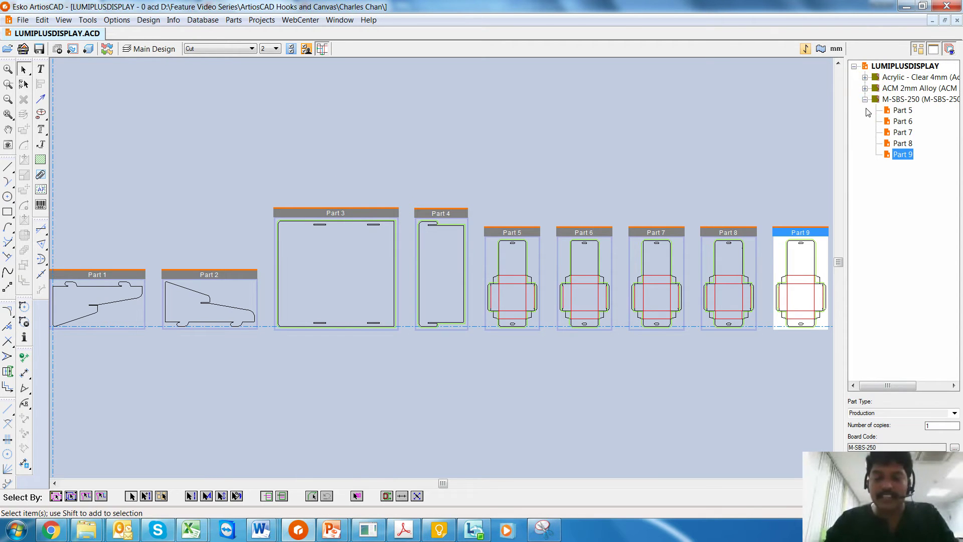
left_click(865, 99)
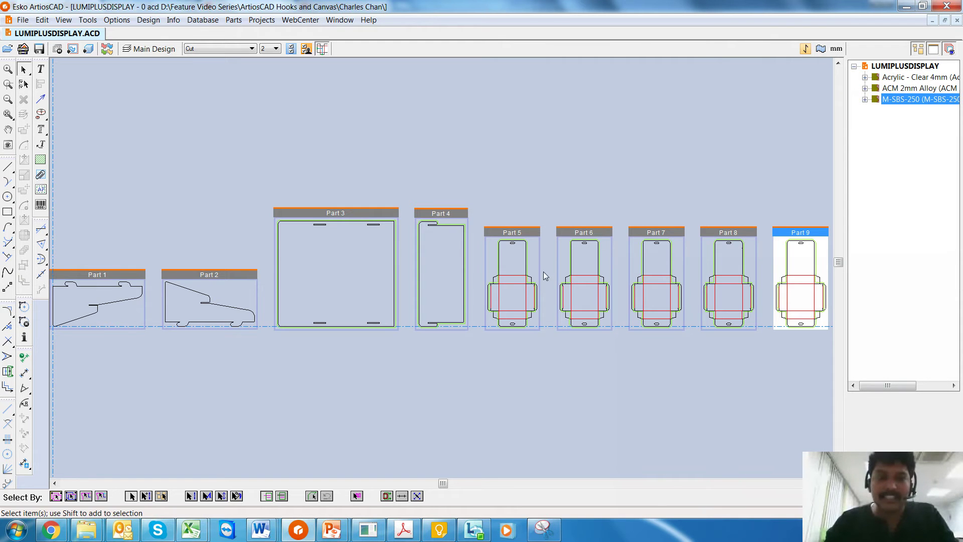
left_click(327, 215)
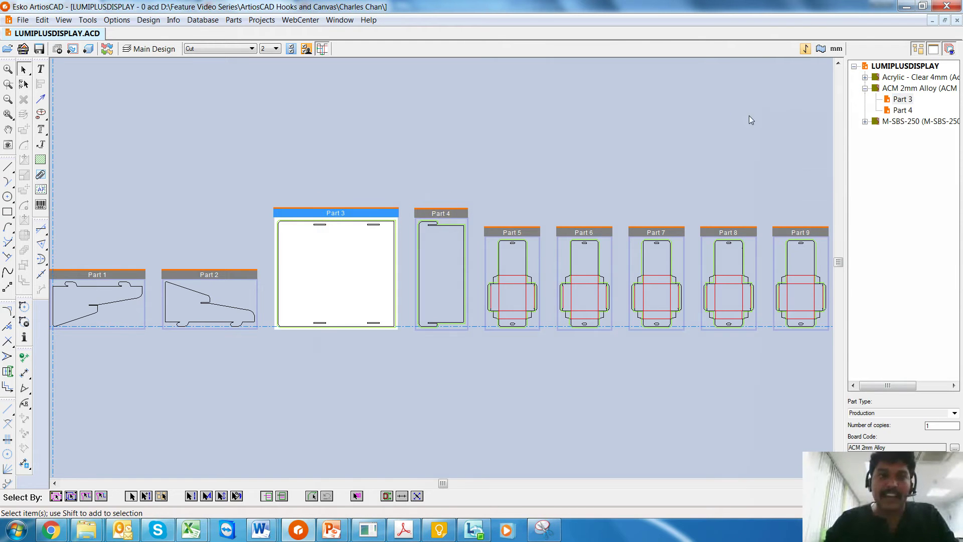
left_click(867, 93)
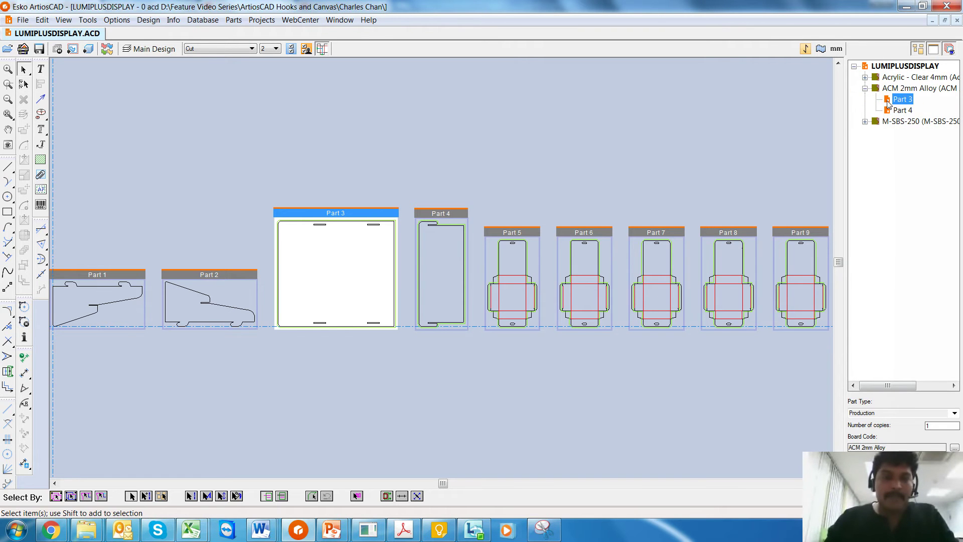
left_click(865, 88)
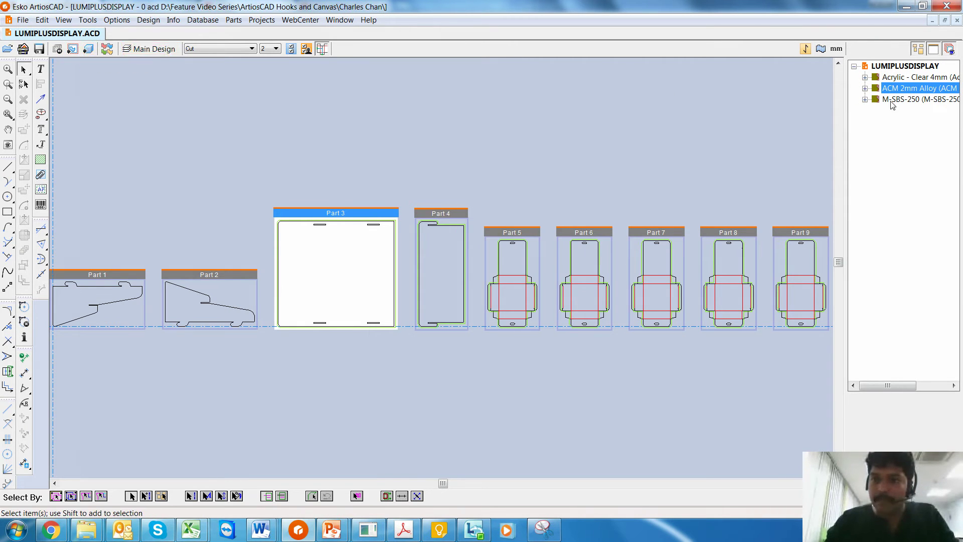
right_click(869, 78)
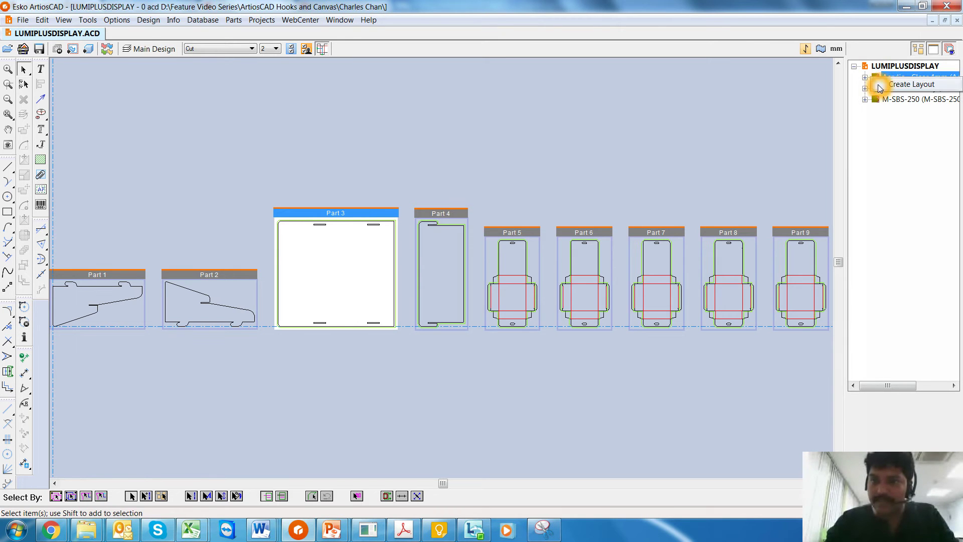
left_click(869, 86)
left_click(865, 88)
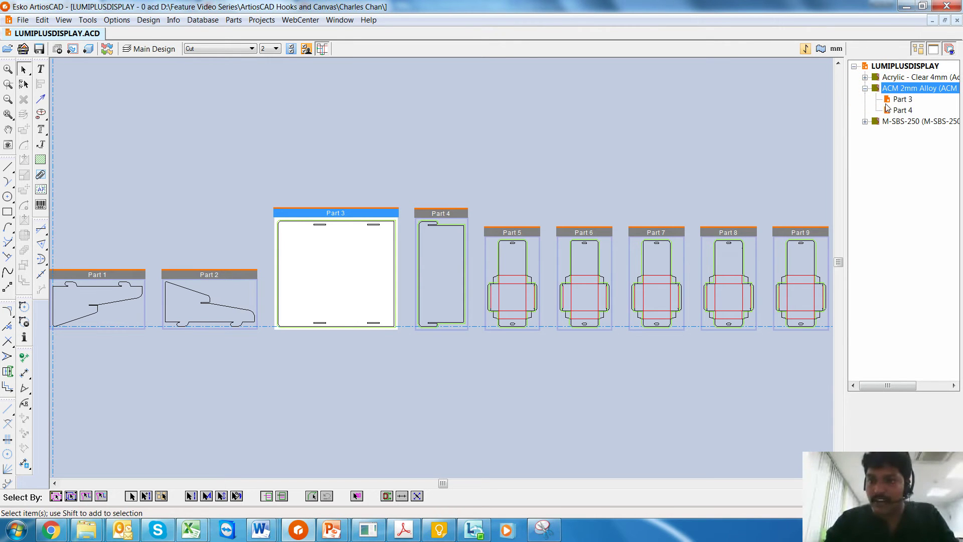
left_click(900, 99)
right_click(900, 99)
left_click(799, 129)
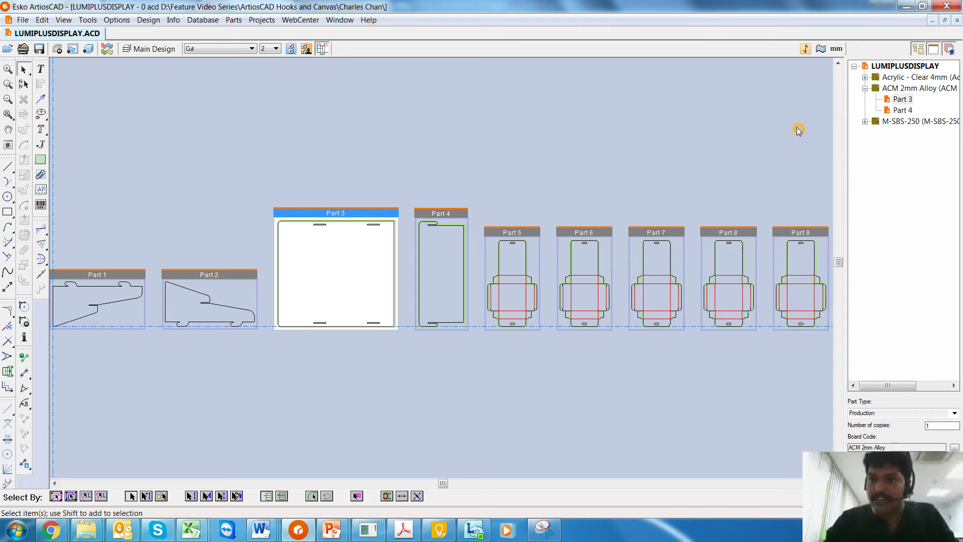
left_click(864, 121)
left_click(885, 66)
right_click(885, 66)
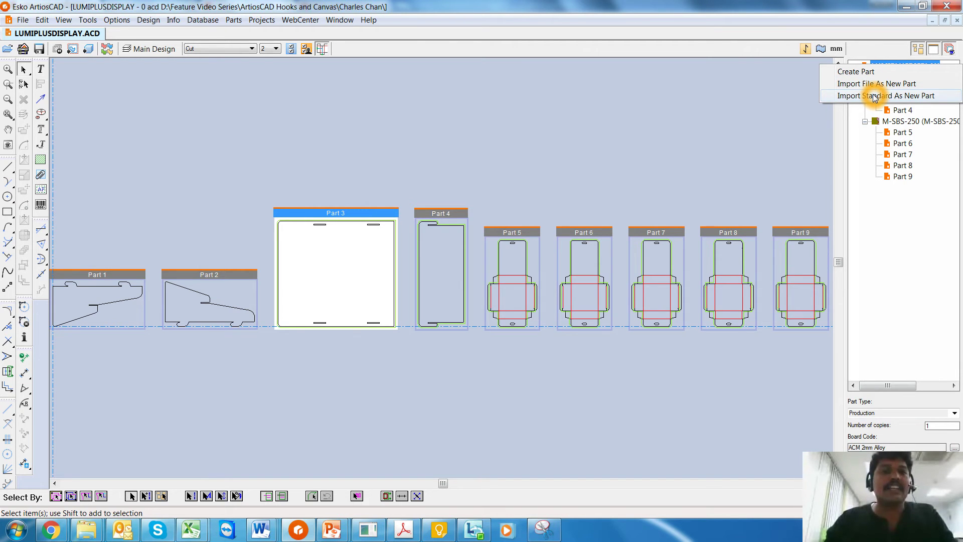
left_click(730, 135)
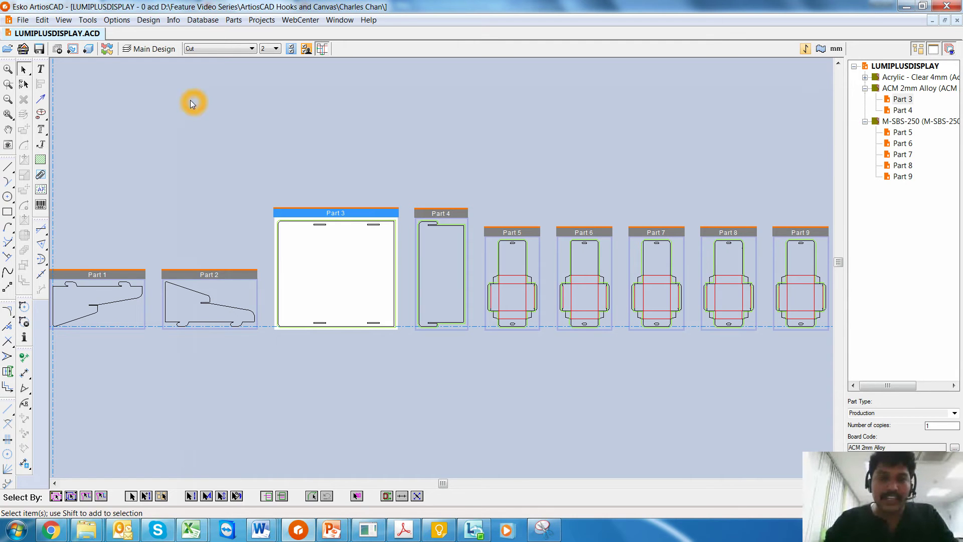
- Convert the flat design to 3D with its unfolded designs and select a product box
left_click(88, 48)
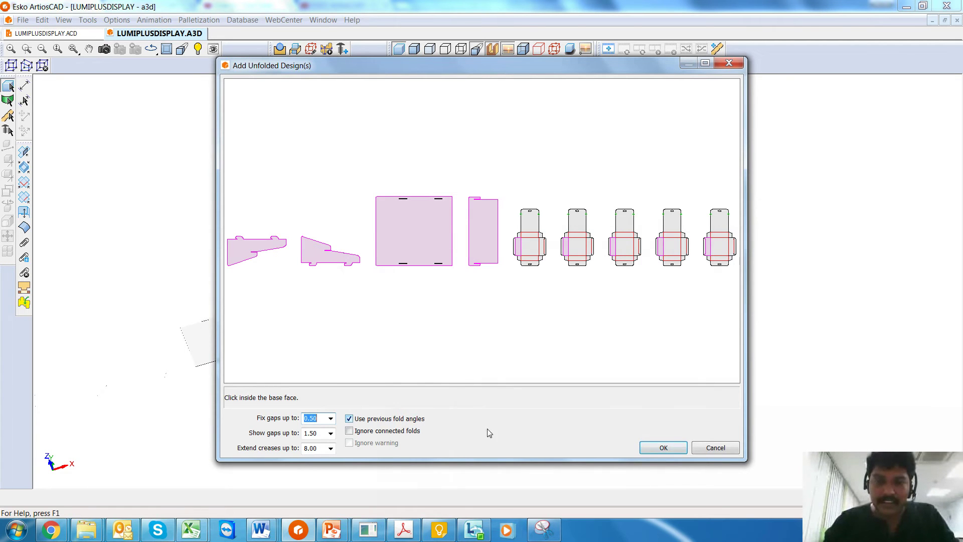
left_click(667, 447)
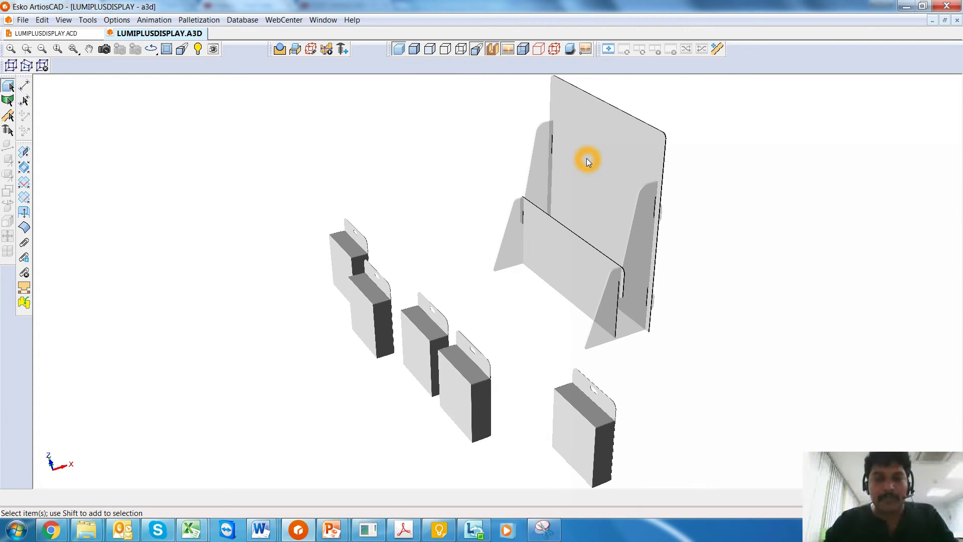
left_click(360, 262)
left_click(411, 329)
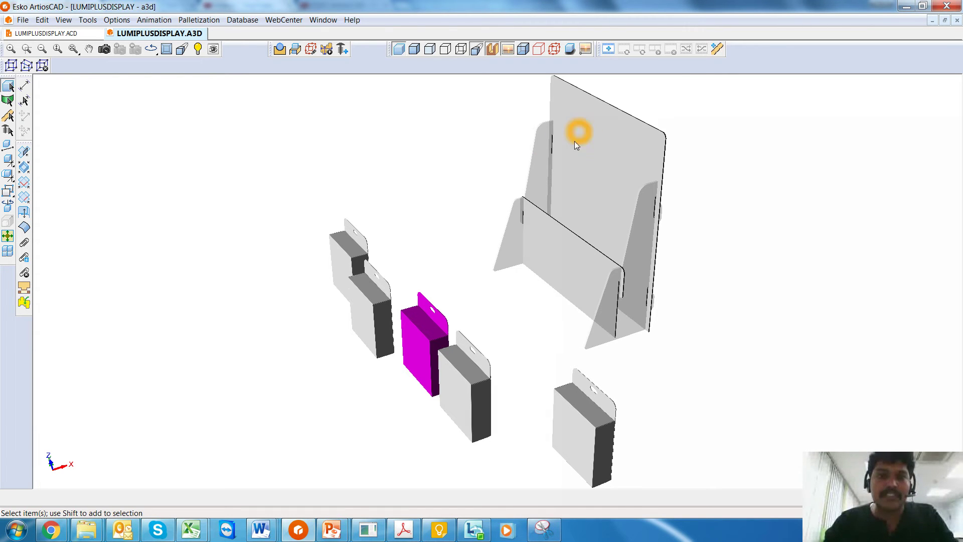
left_click(343, 50)
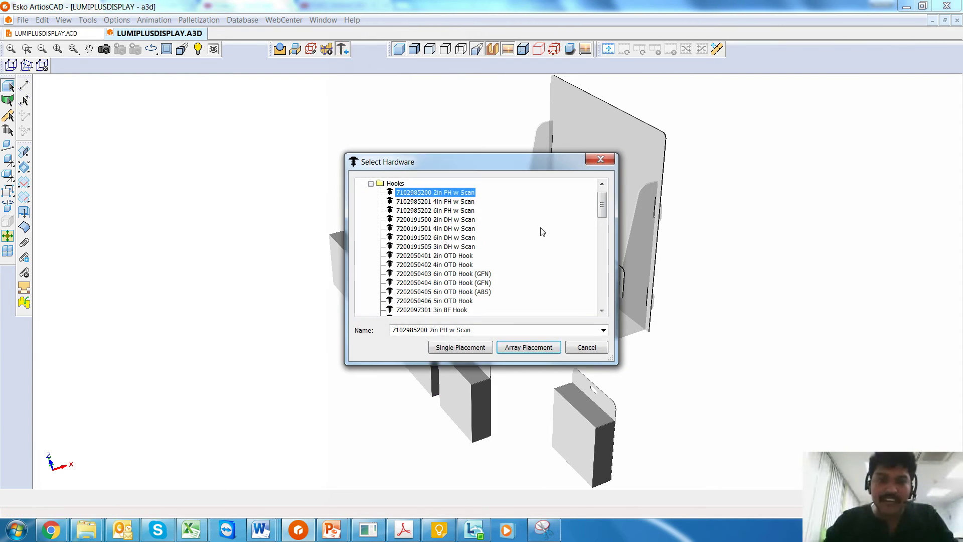
left_click(442, 219)
left_click(440, 247)
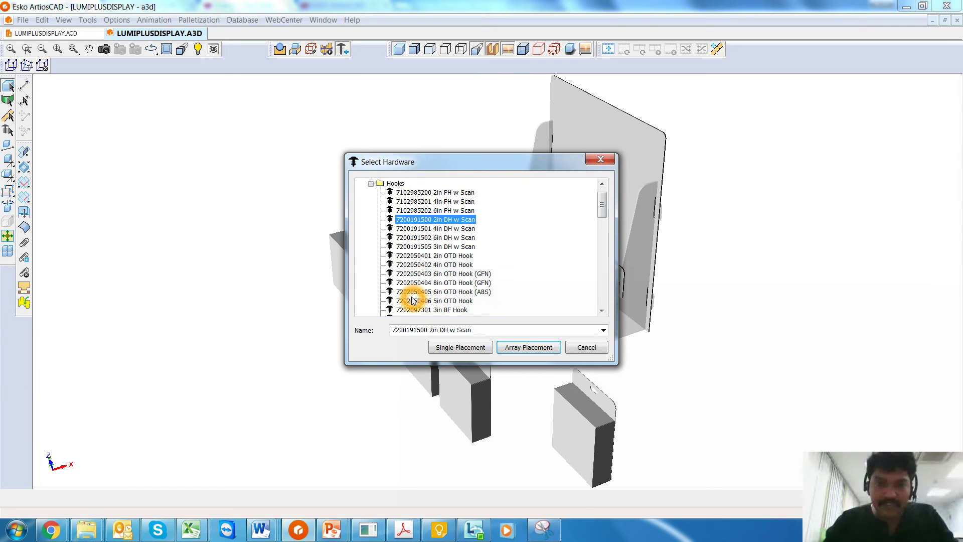
left_click_drag(601, 205, 605, 321)
left_click(449, 292)
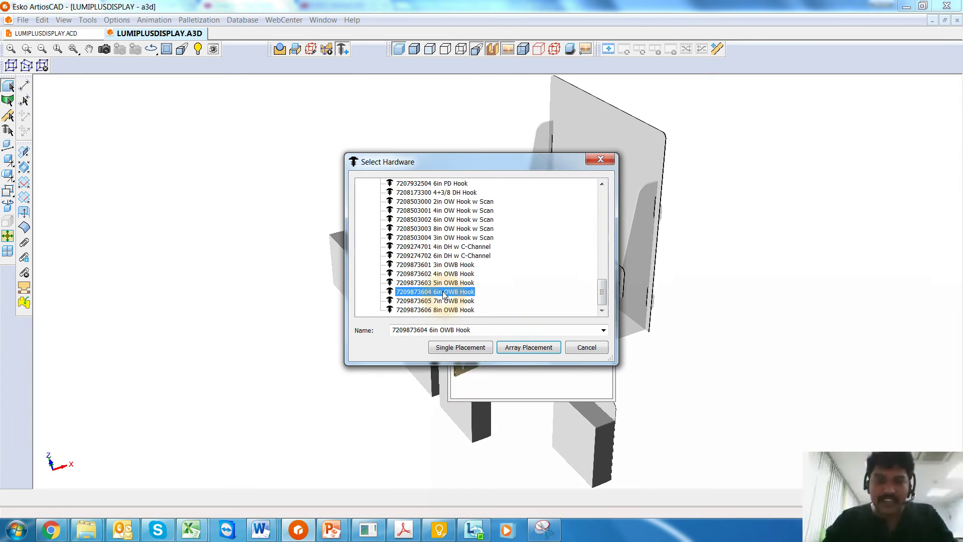
left_click(446, 275)
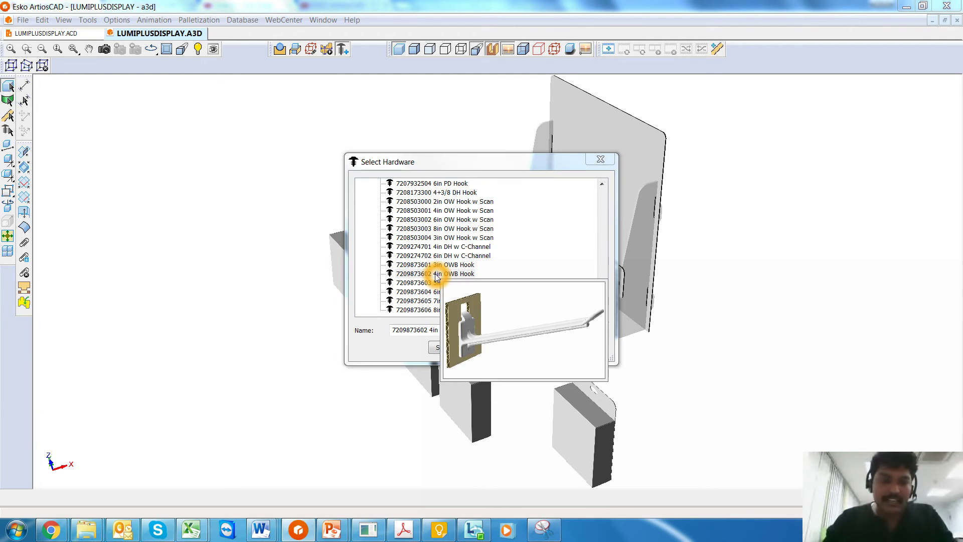
left_click(532, 348)
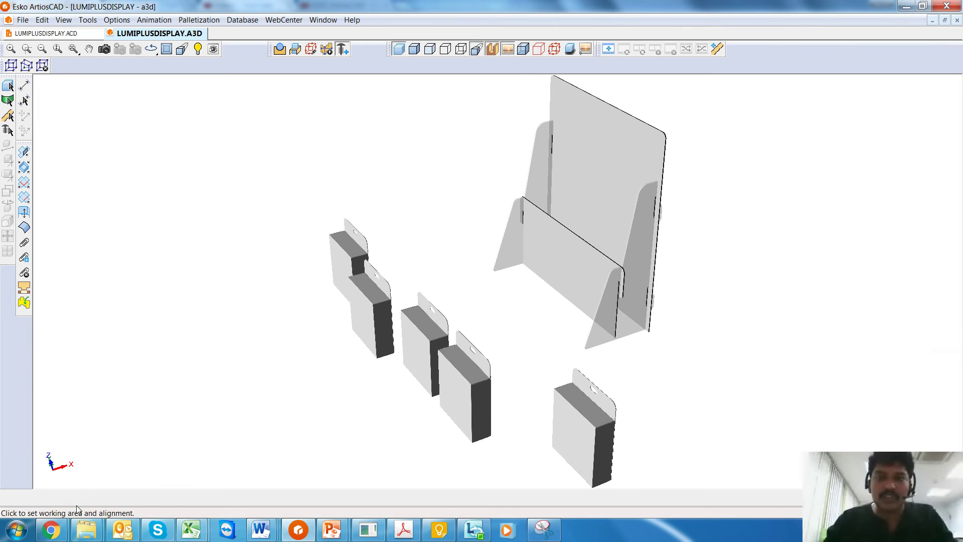
left_click(601, 163)
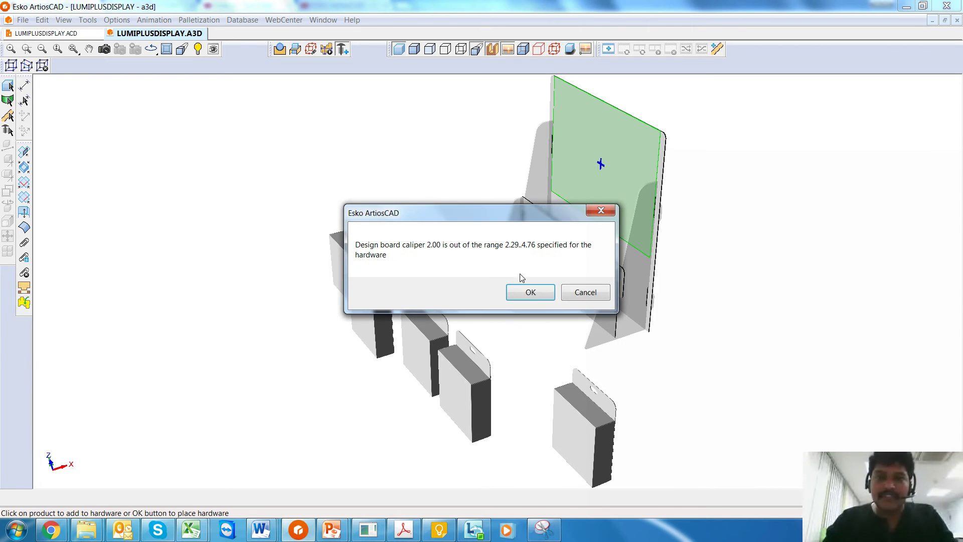
- Accept the caliper warning and pick the bottom-right box as the hook product
left_click(528, 290)
left_click(328, 182)
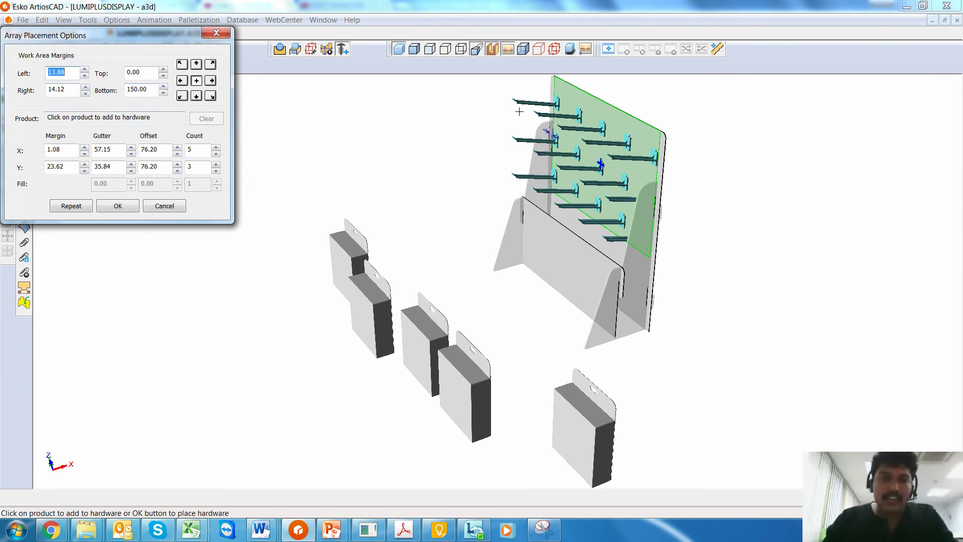
left_click(580, 182)
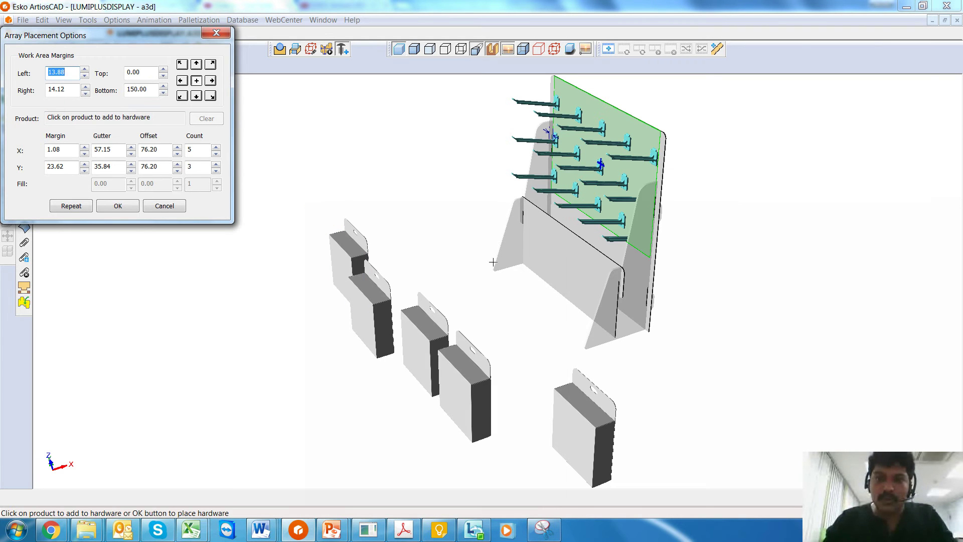
left_click(586, 422)
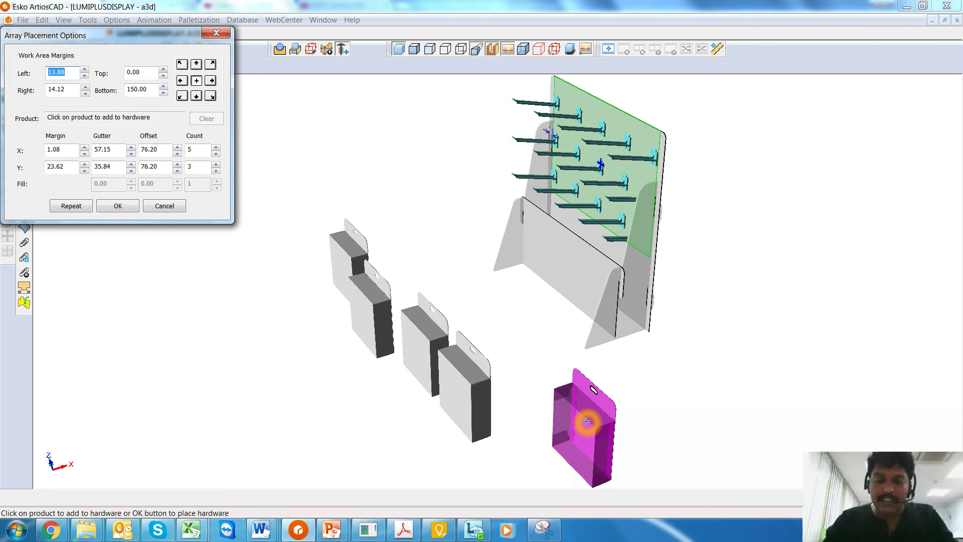
left_click(555, 156)
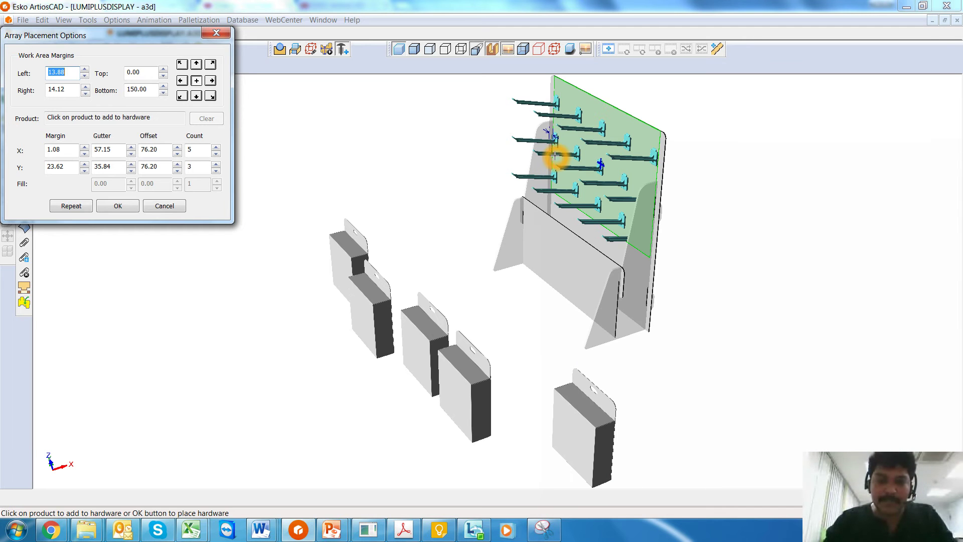
left_click(572, 432)
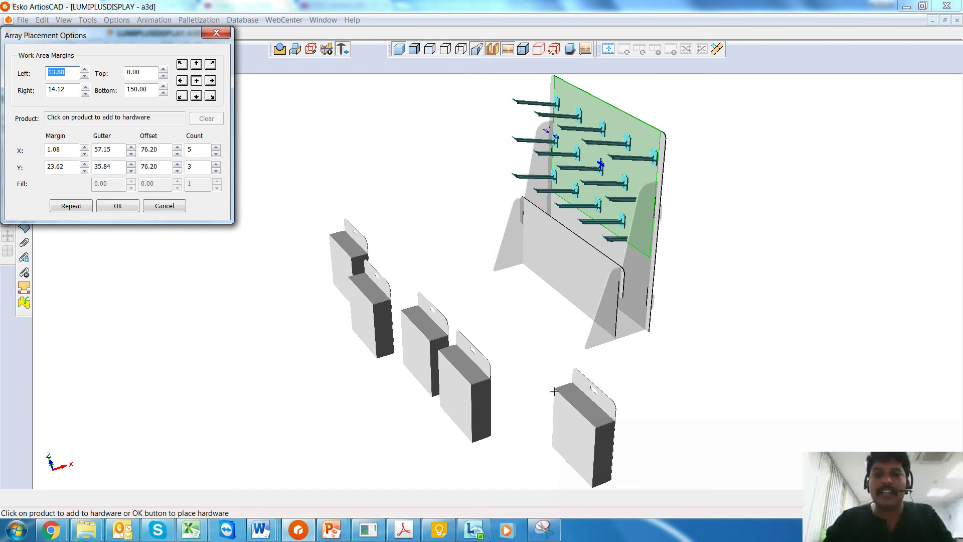
left_click(580, 426)
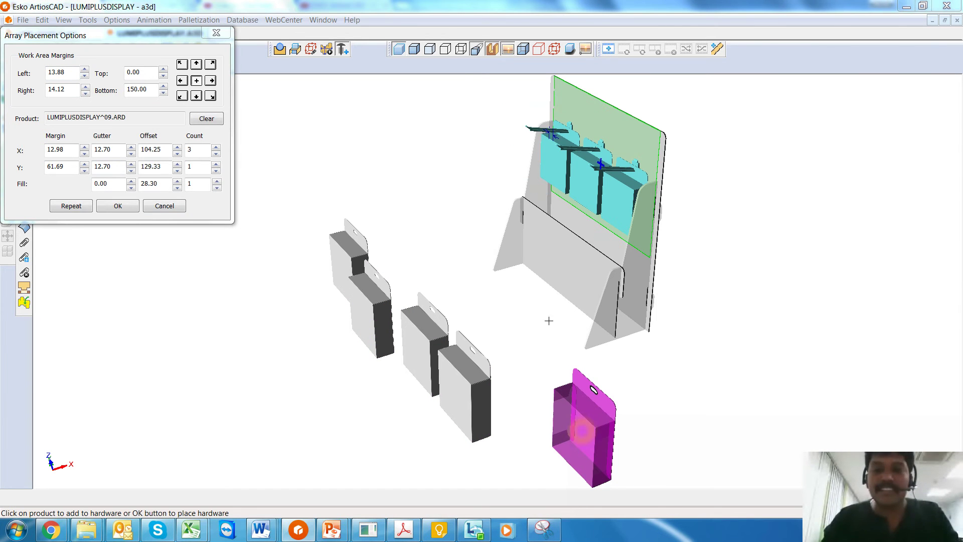
left_click(563, 161)
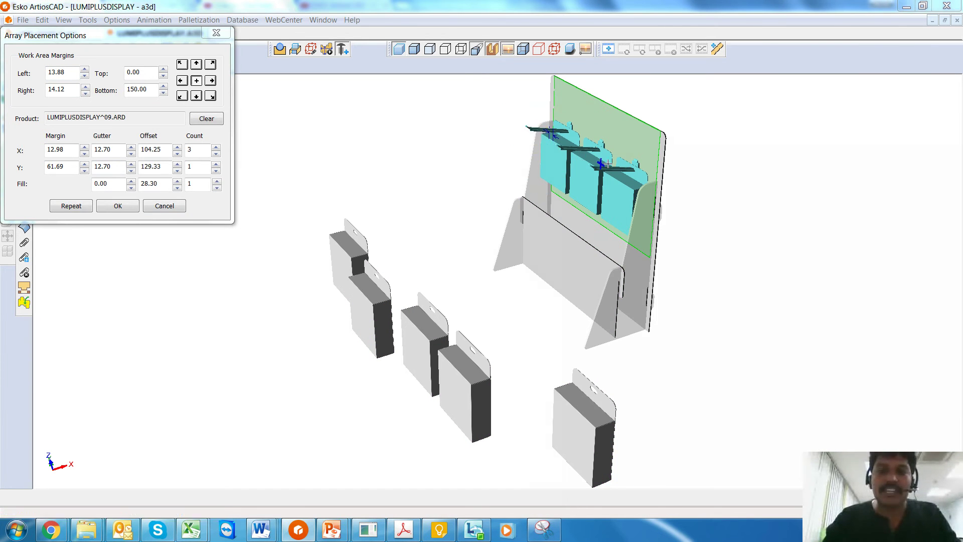
left_click(630, 176)
left_click(629, 178)
left_click(595, 164)
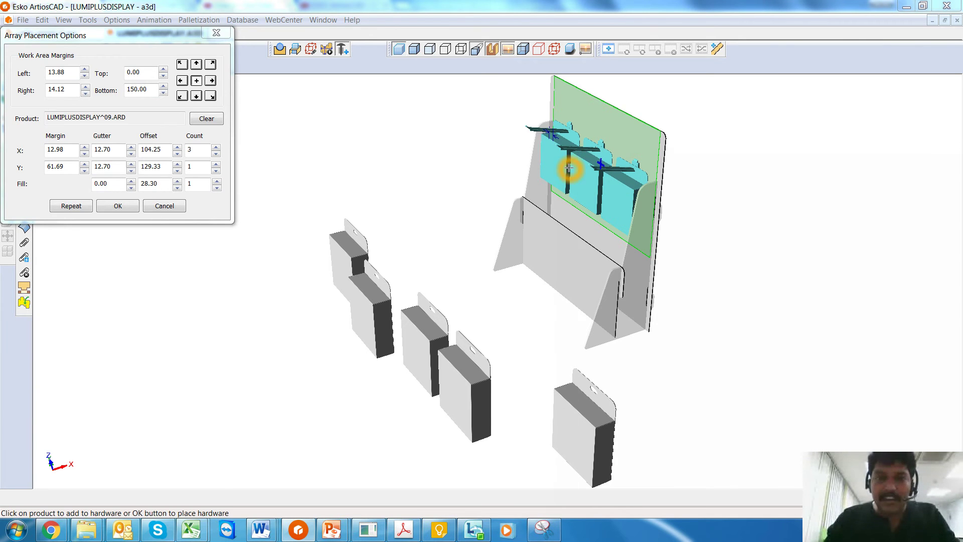
- Set Fill Count to 3 and place the hook row on the back panel
left_click(177, 148)
left_click(217, 181)
left_click(216, 181)
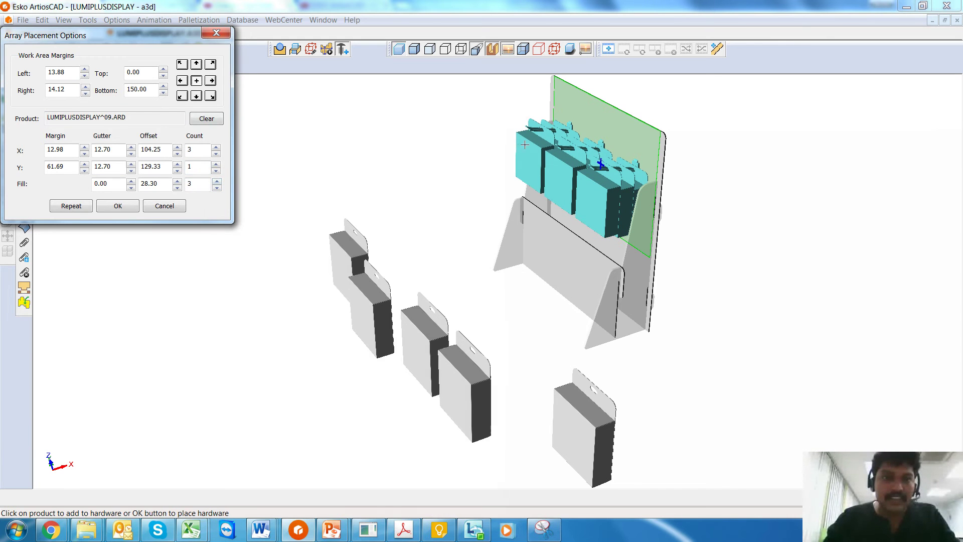
left_click(106, 209)
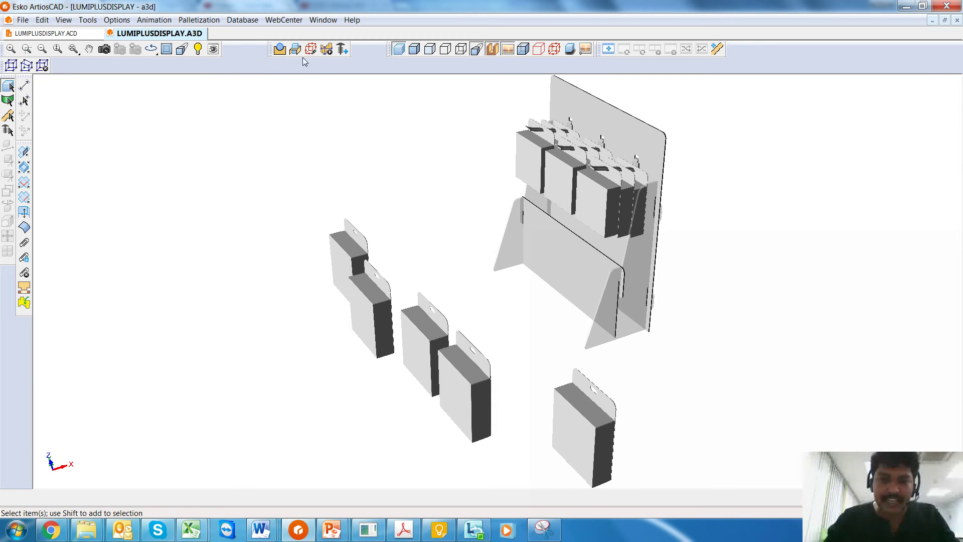
left_click(343, 49)
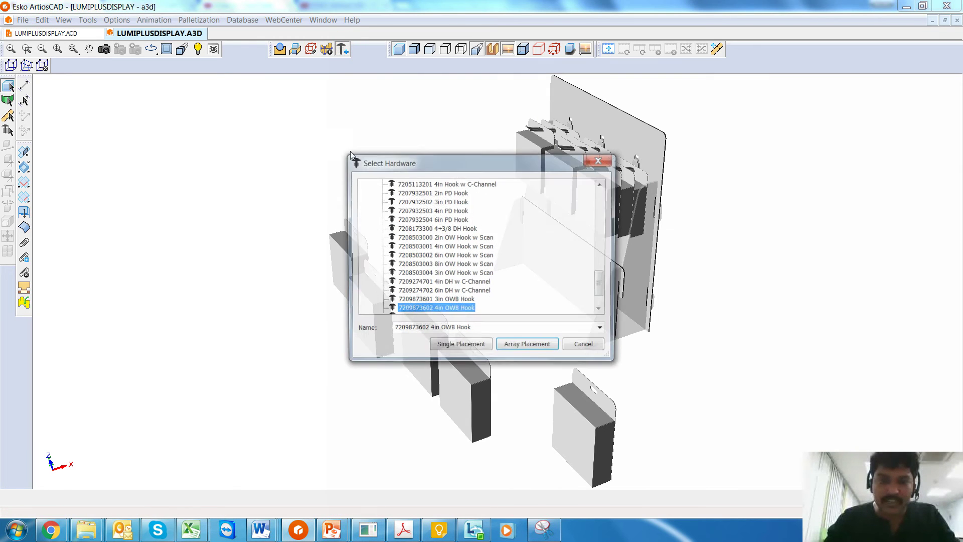
left_click(442, 270)
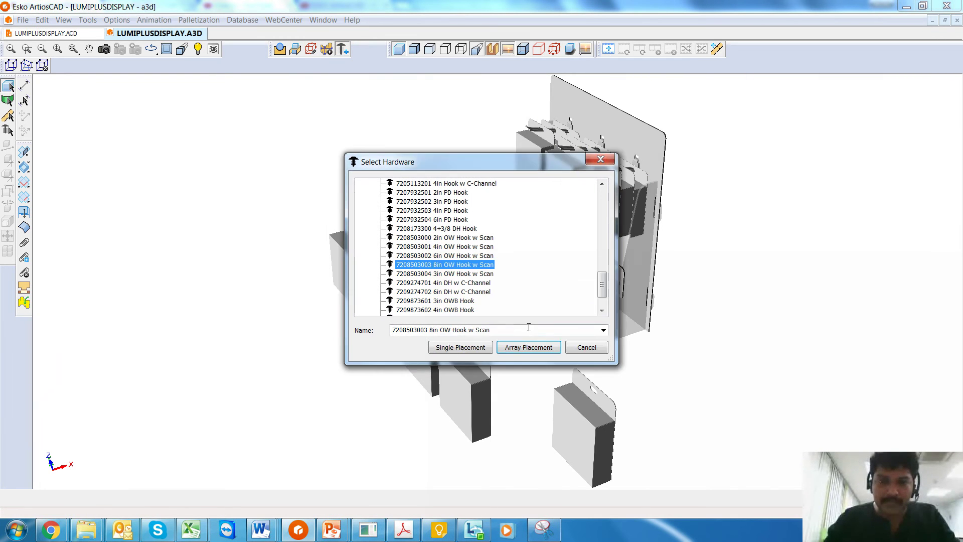
left_click(528, 347)
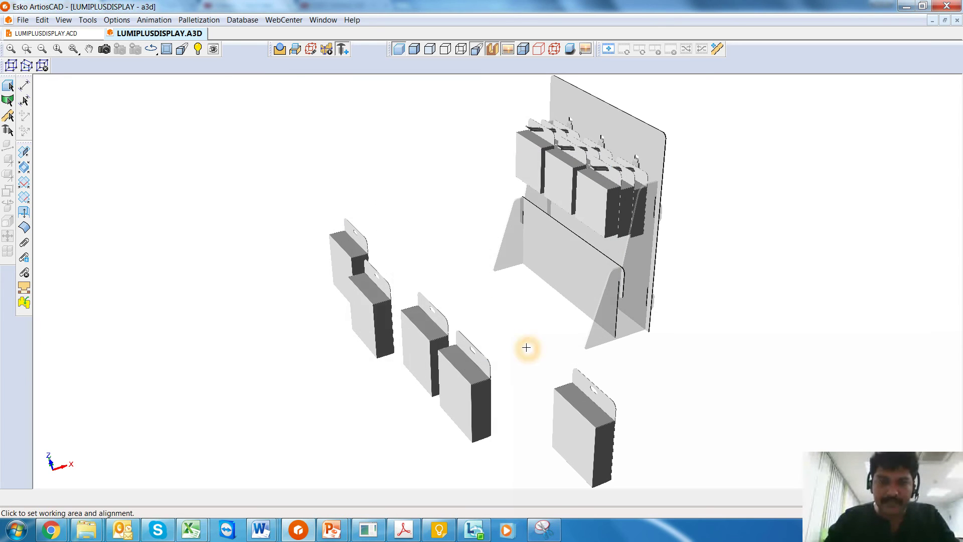
left_click(567, 265)
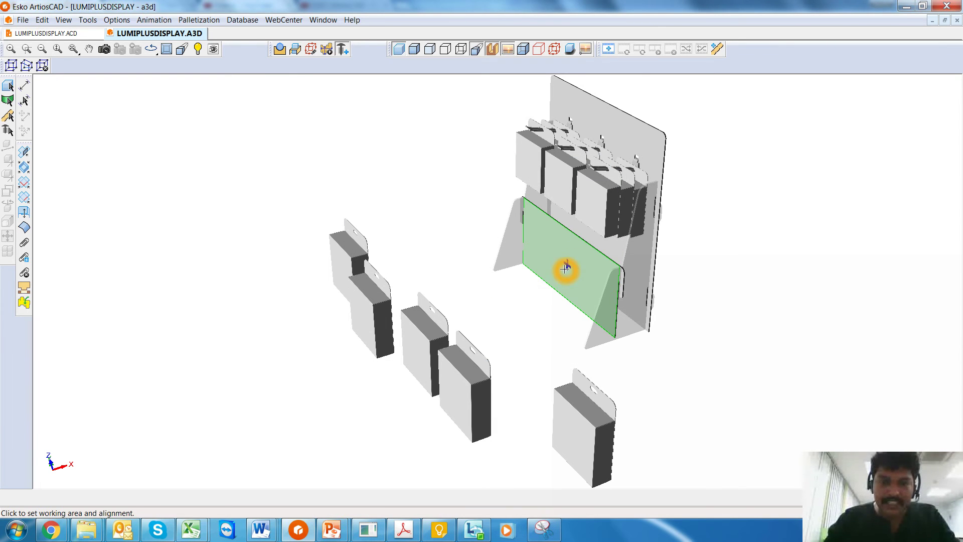
left_click(539, 292)
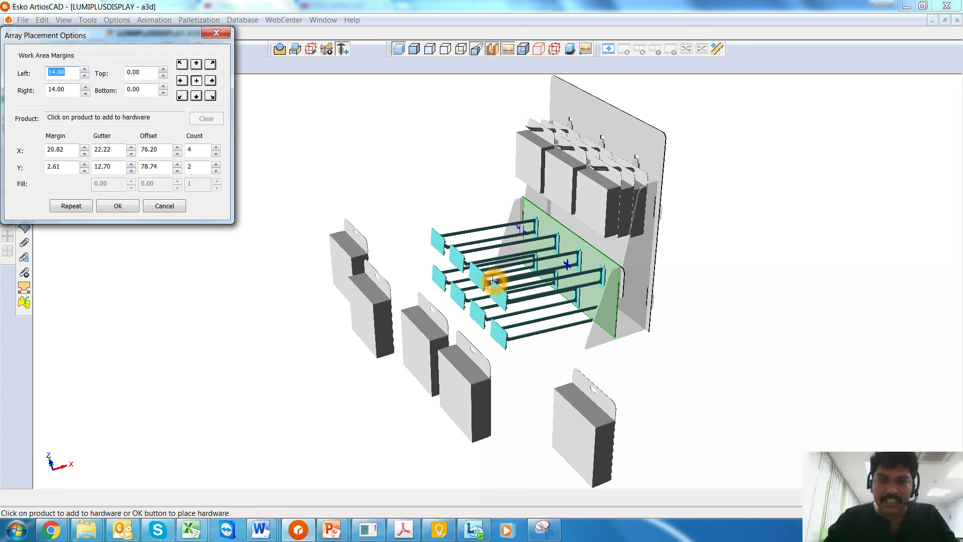
left_click(472, 397)
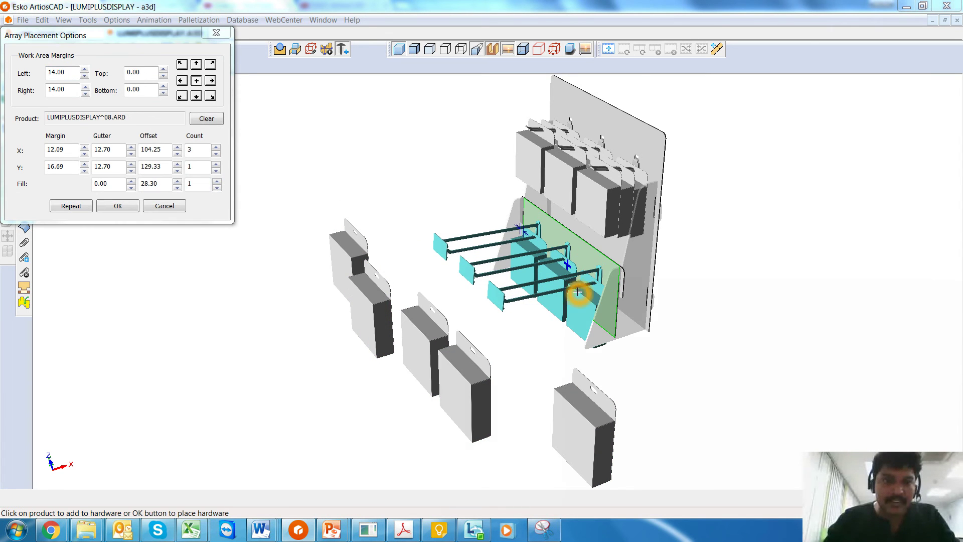
- Raise Fill Count to 6 and place the three front hooks with their boxes
left_click(216, 181)
left_click(216, 182)
left_click(216, 182)
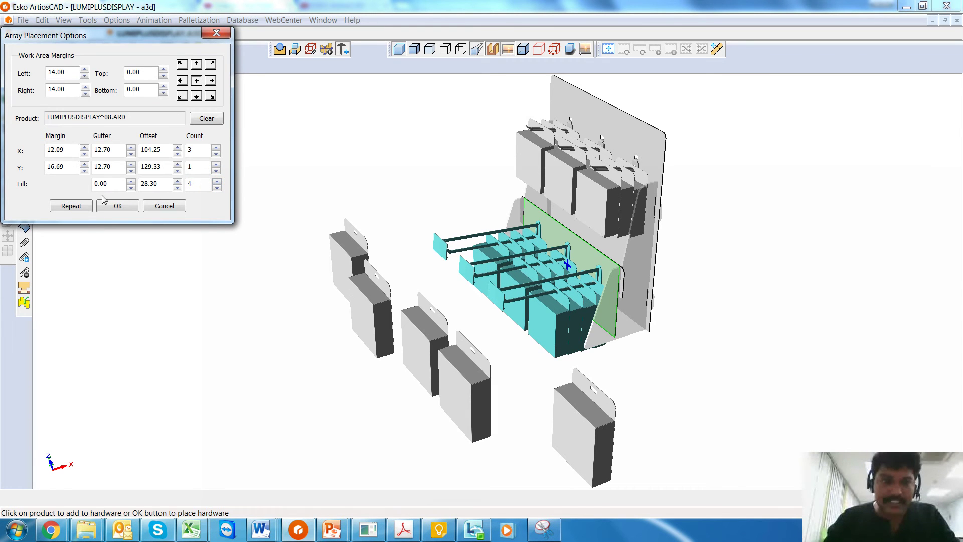
left_click(217, 183)
left_click(217, 182)
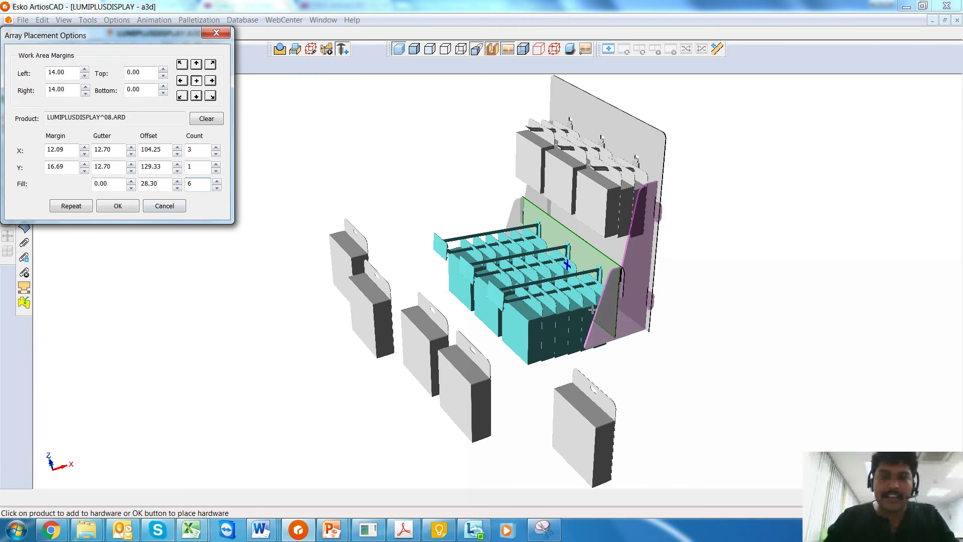
left_click(118, 206)
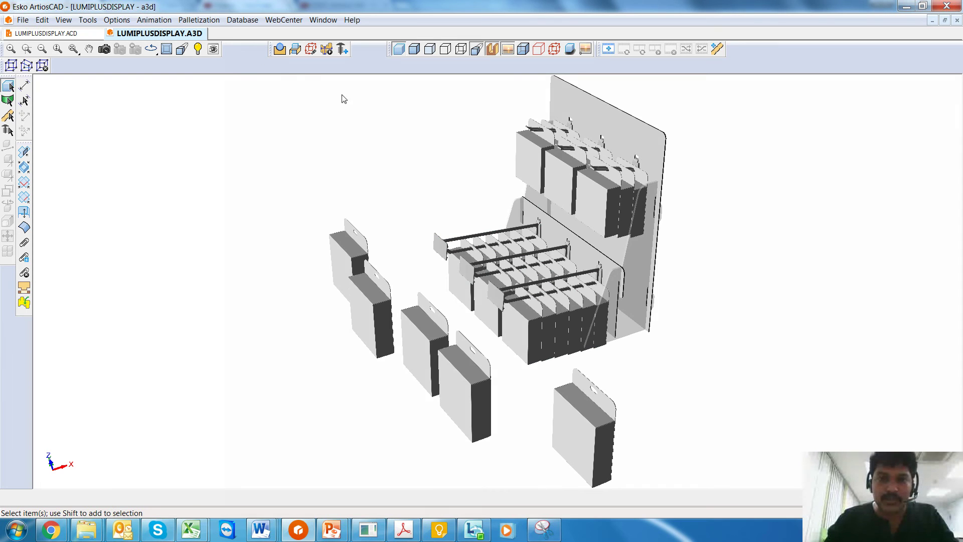
scroll(602, 155, "down", 2)
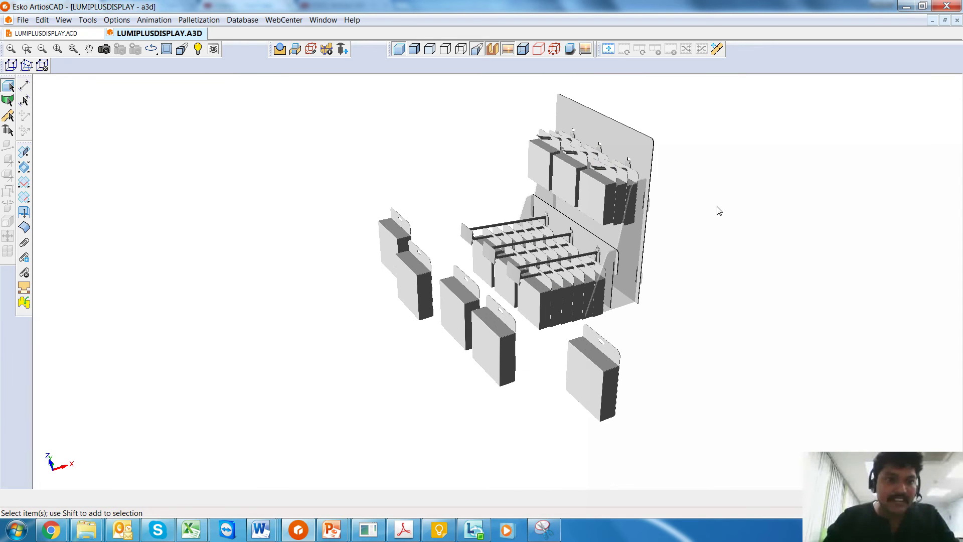
middle_click_drag(720, 206, 651, 189)
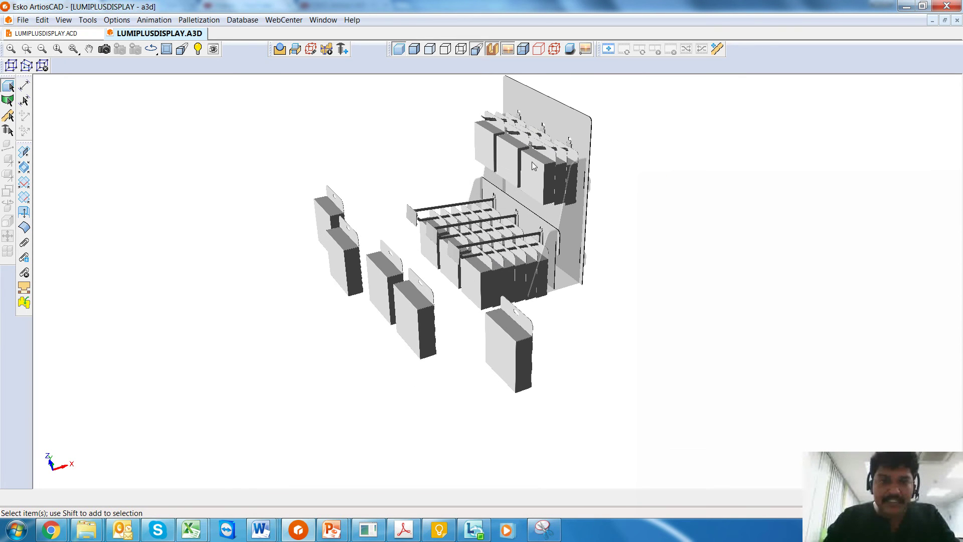
- Save the 3D model as LUMIPLUSDISPLAY.A3D in the SAVE folder one level up
left_click(23, 19)
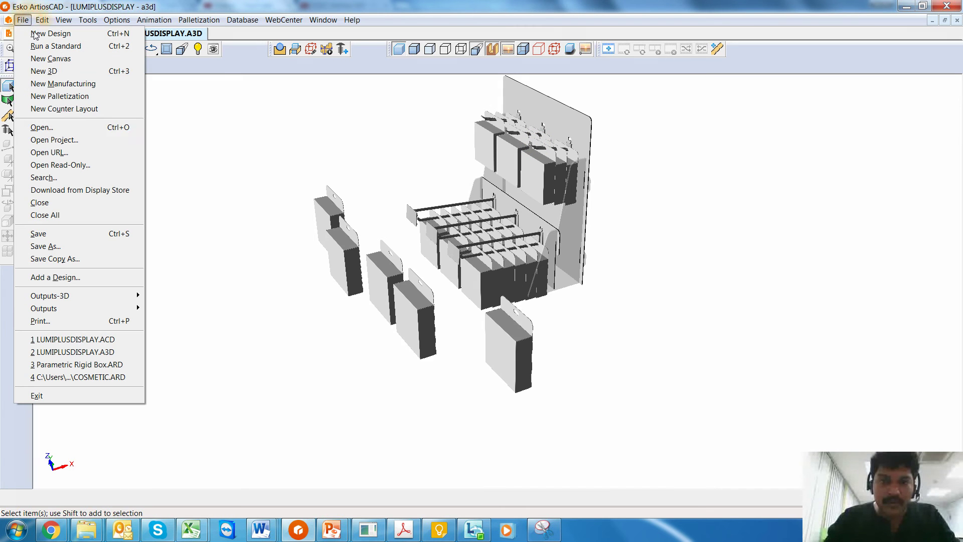
left_click(71, 251)
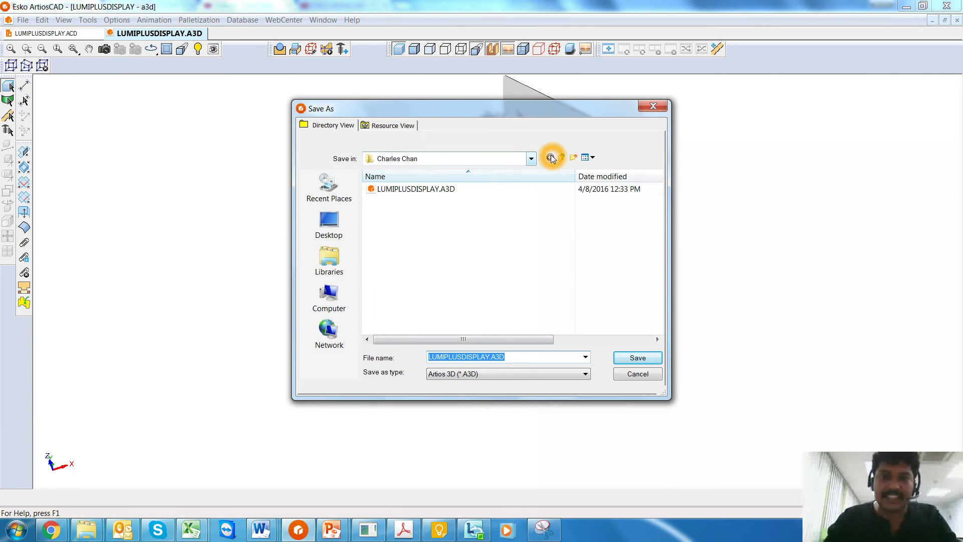
left_click(561, 157)
left_click(387, 214)
double_click(387, 215)
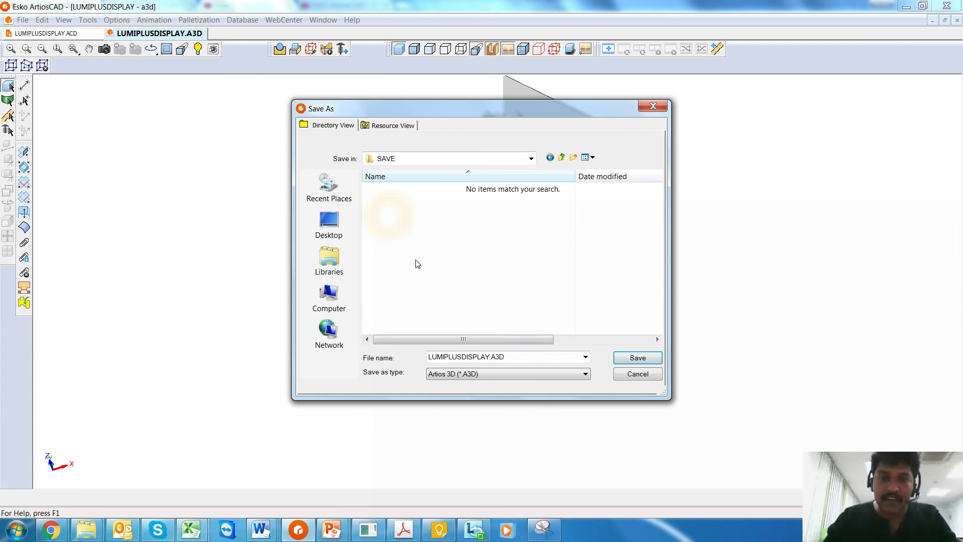
left_click(636, 356)
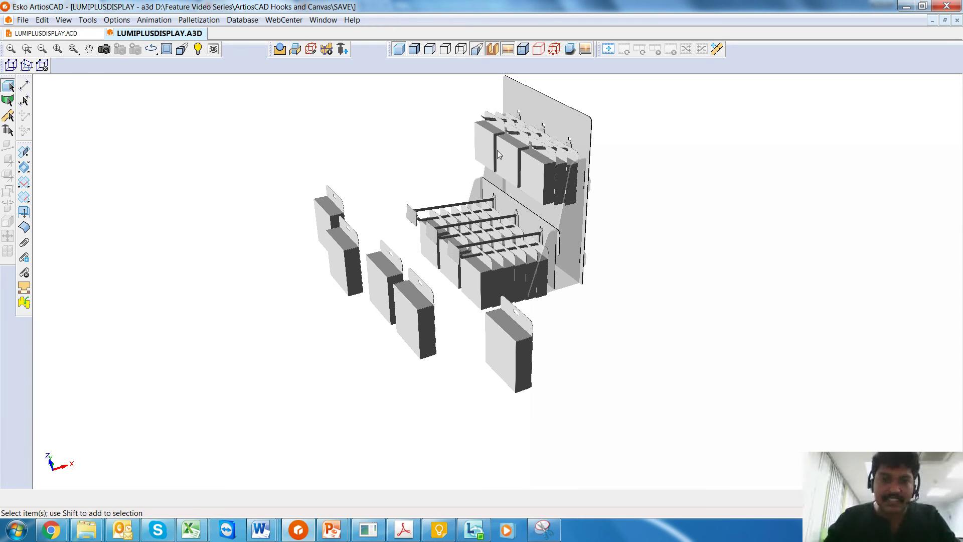
- Return to the flat LUMIPLUSDISPLAY.ACD design and click through its parts on the canvas
left_click(83, 34)
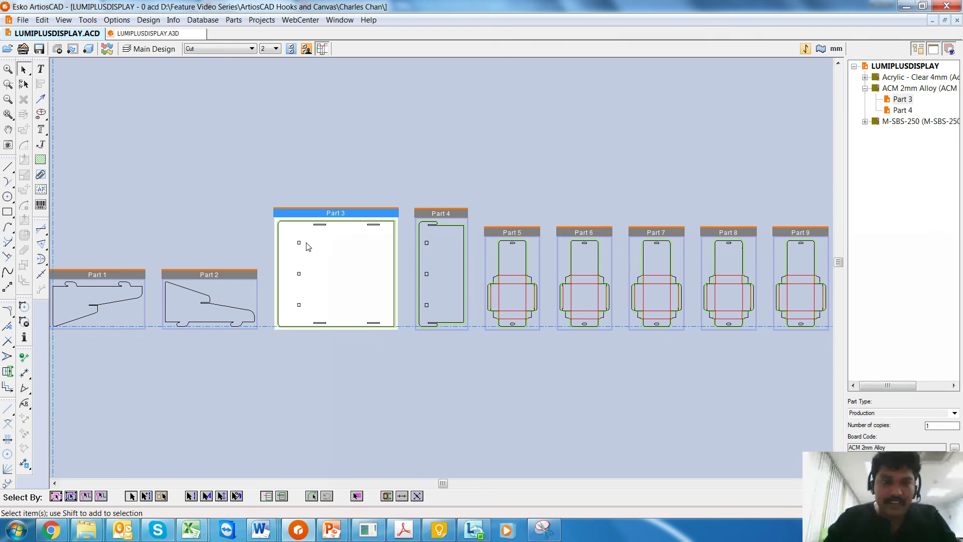
left_click(300, 241)
left_click(319, 228)
left_click(320, 227)
left_click(370, 227)
left_click(370, 227)
left_click(300, 243)
left_click(299, 274)
left_click(299, 303)
left_click(299, 308)
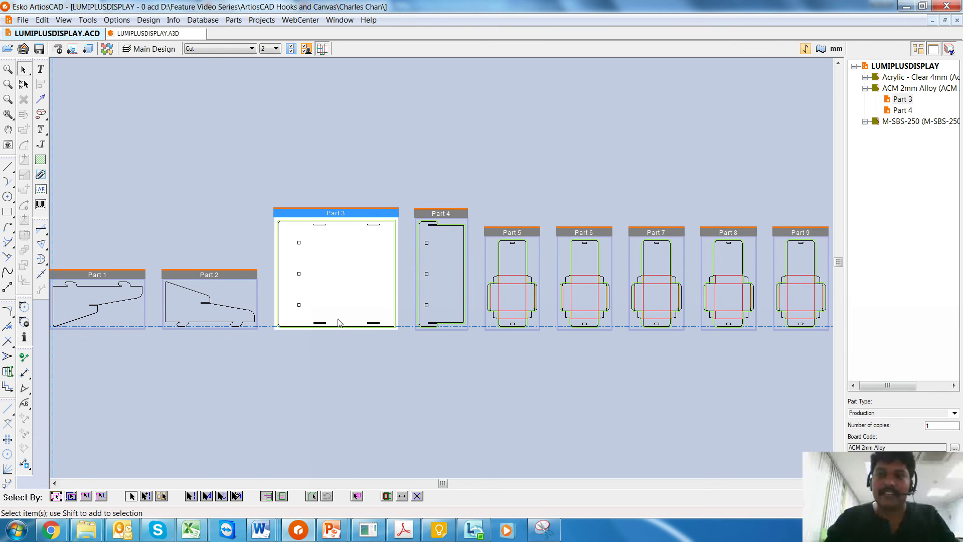
- Collapse the ACM 2mm Alloy material group in the parts tree
left_click(426, 246)
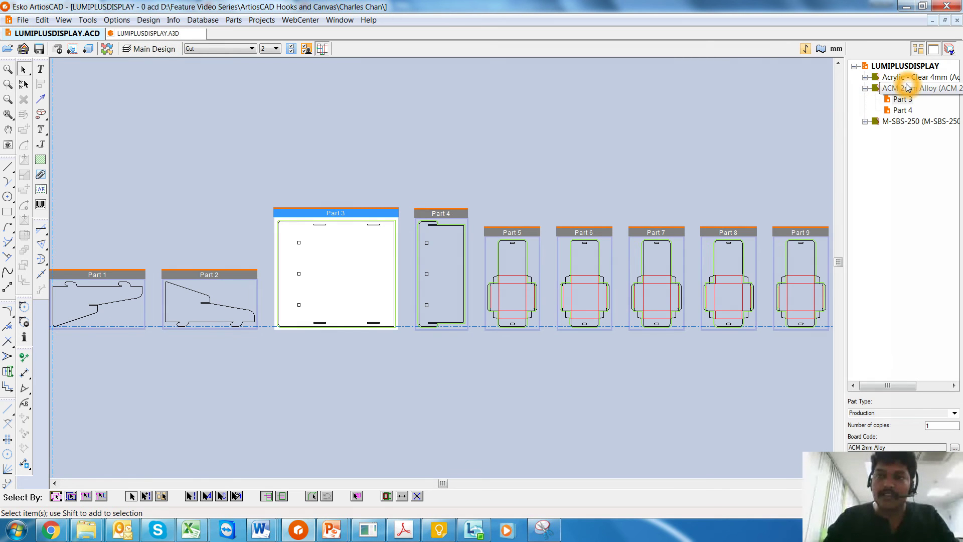
left_click(864, 88)
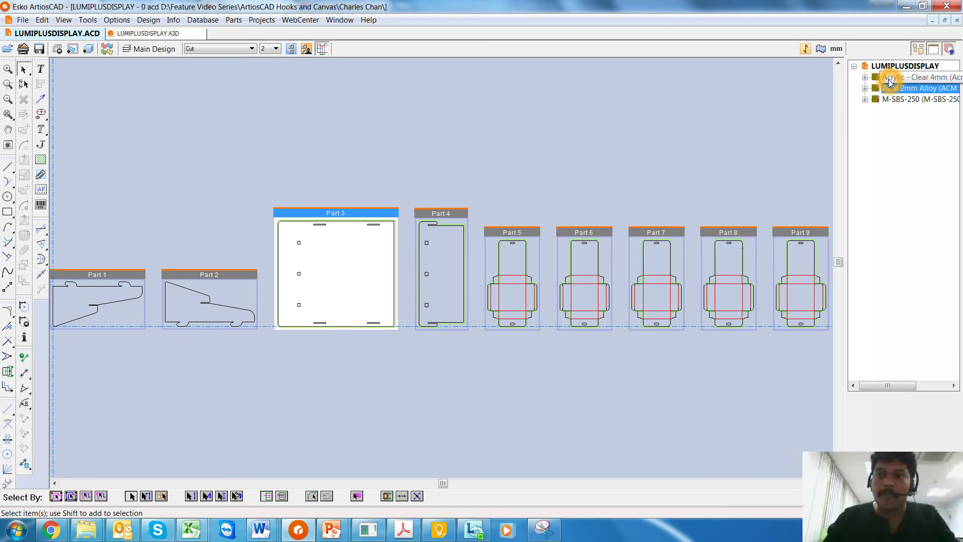
left_click(905, 83)
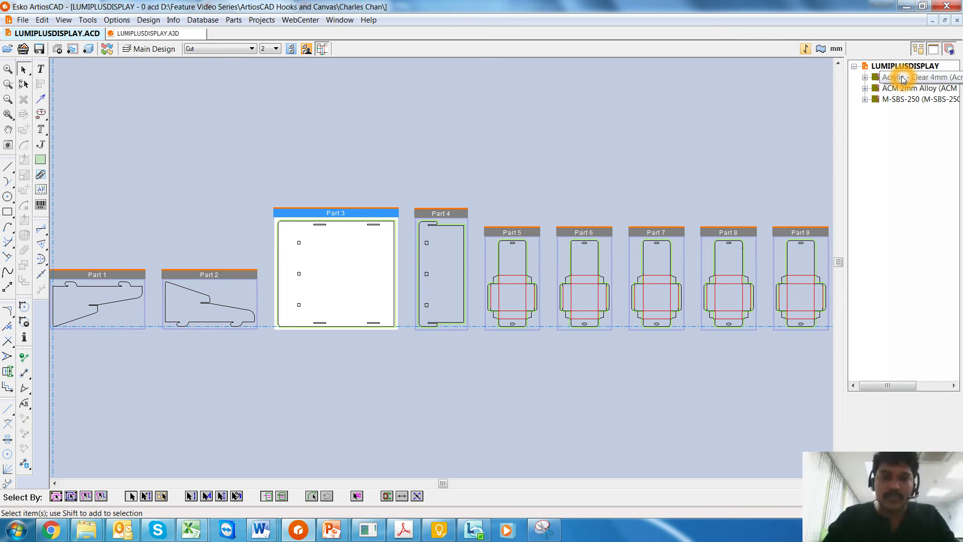
- Start a nested layout for the Acrylic parts on a 1600 × 3200 sheet
right_click(903, 79)
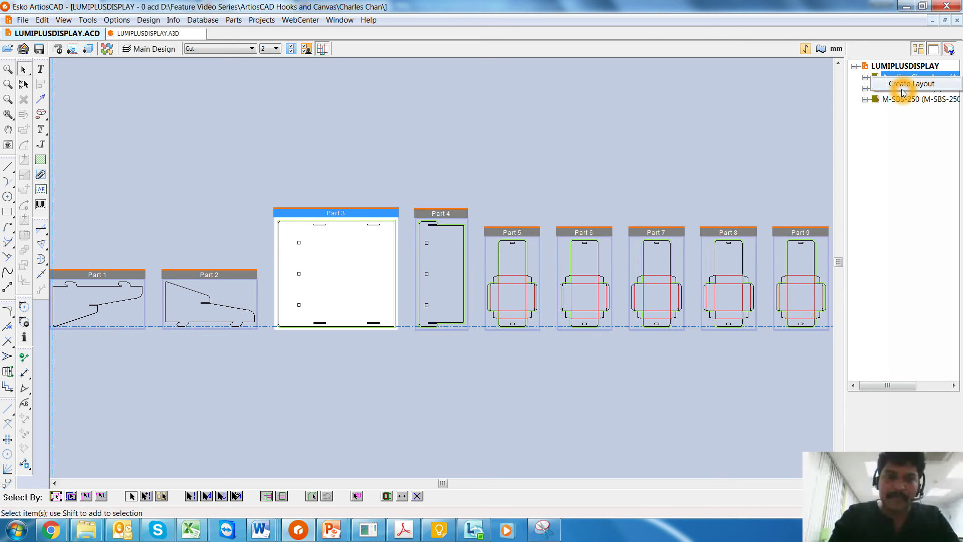
left_click(902, 88)
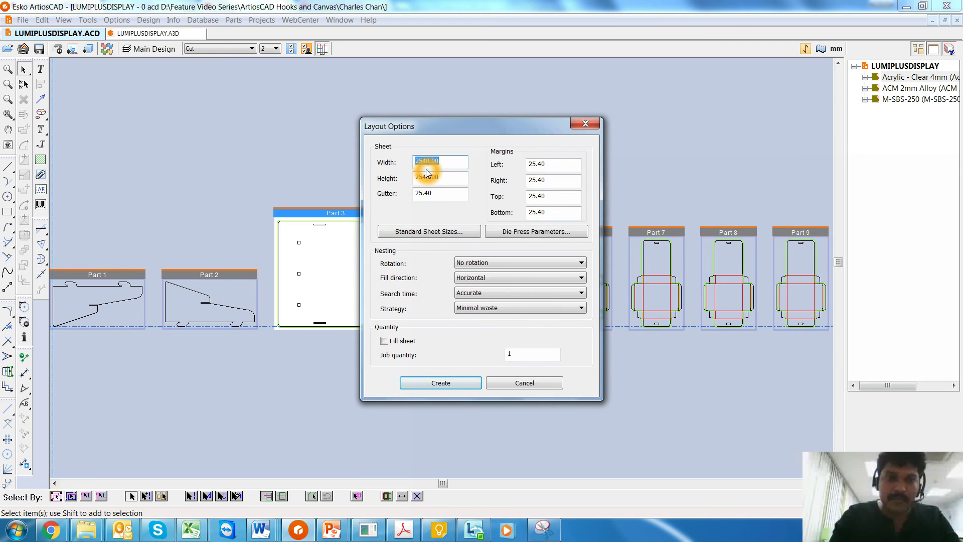
type("3")
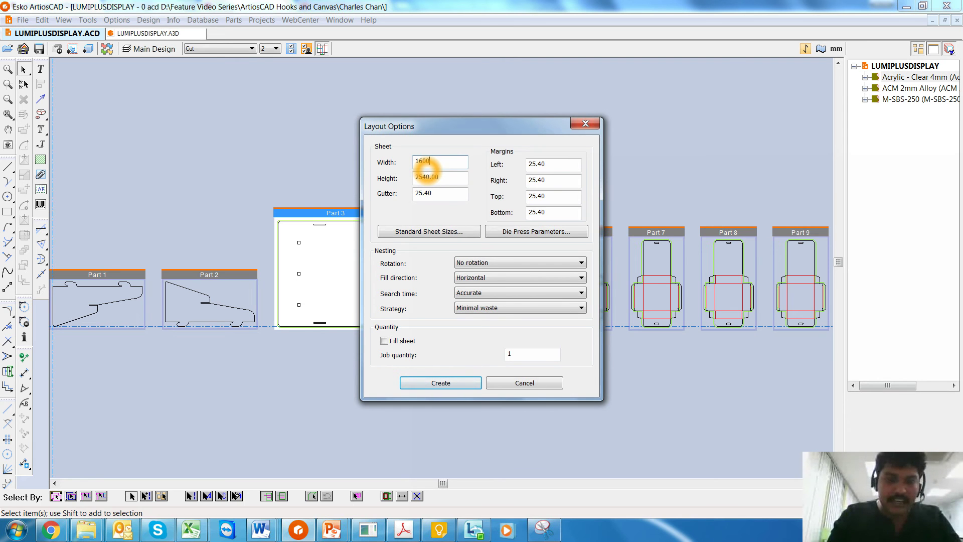
left_click(427, 177)
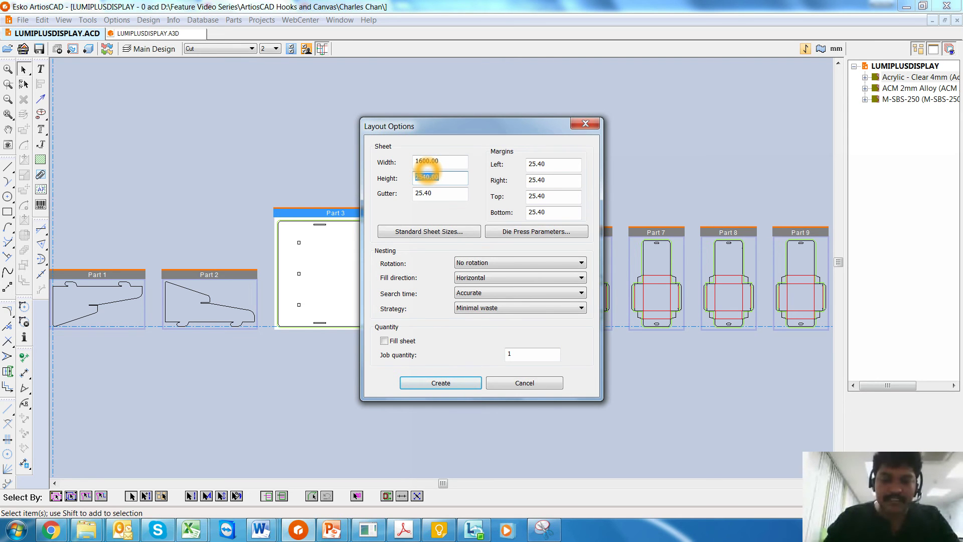
type("3")
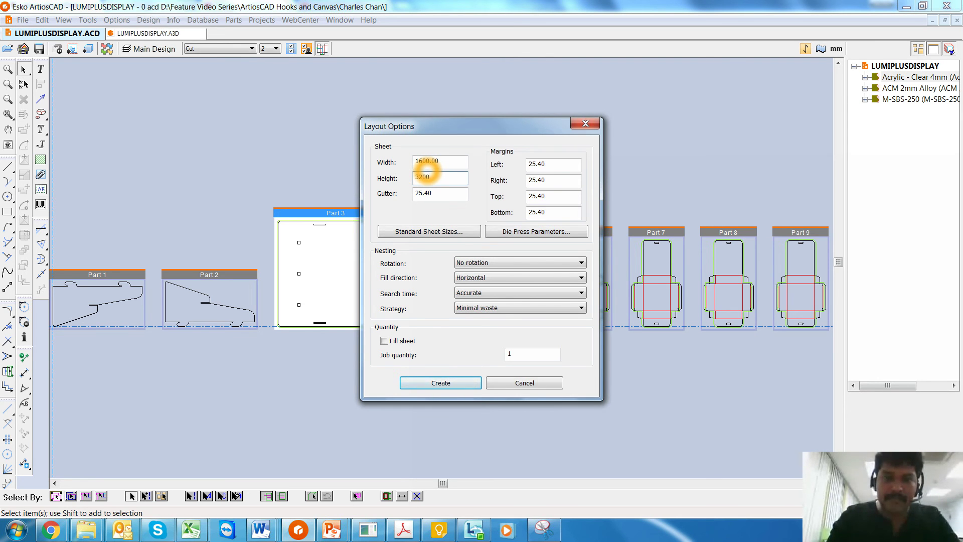
type("200")
key("Tab")
- Set gutter 5 and all four margins to 10, enable Fill sheet, and create the layout
type("5")
key("Tab")
type("10")
key("Tab")
type("10")
key("Tab")
type("10")
key("Tab")
type("10")
key("Tab")
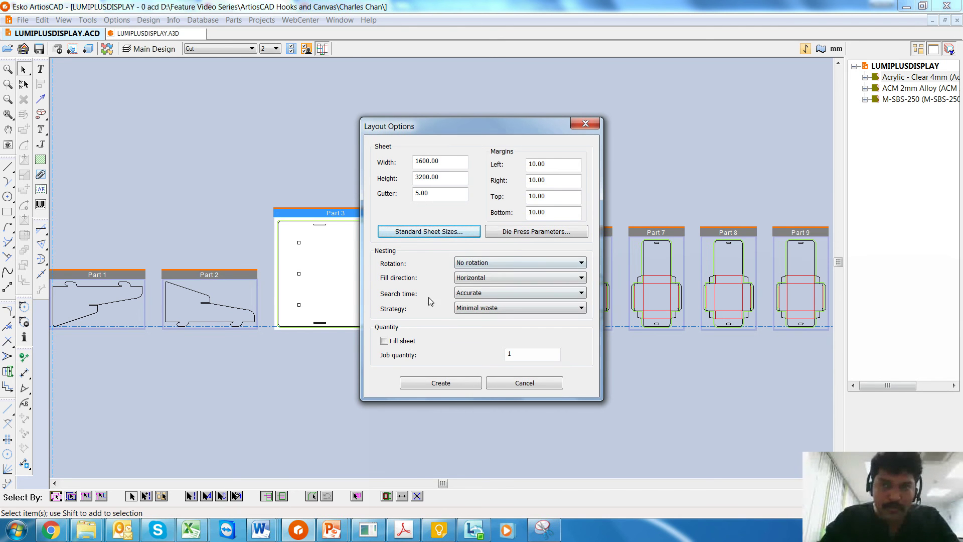
left_click(400, 343)
left_click(448, 385)
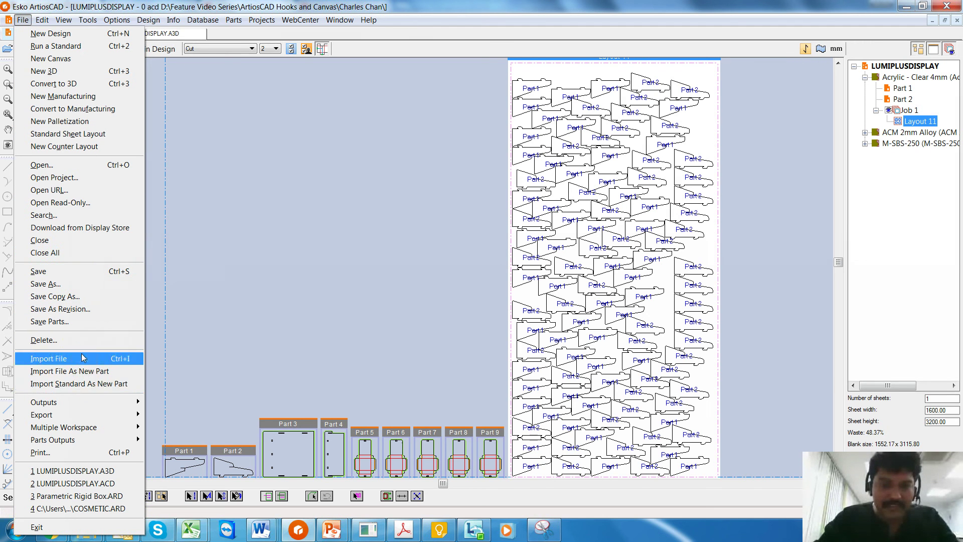
- Send the nested layout to iPC Submit Job and dismiss the materials error
mouse_move(75, 401)
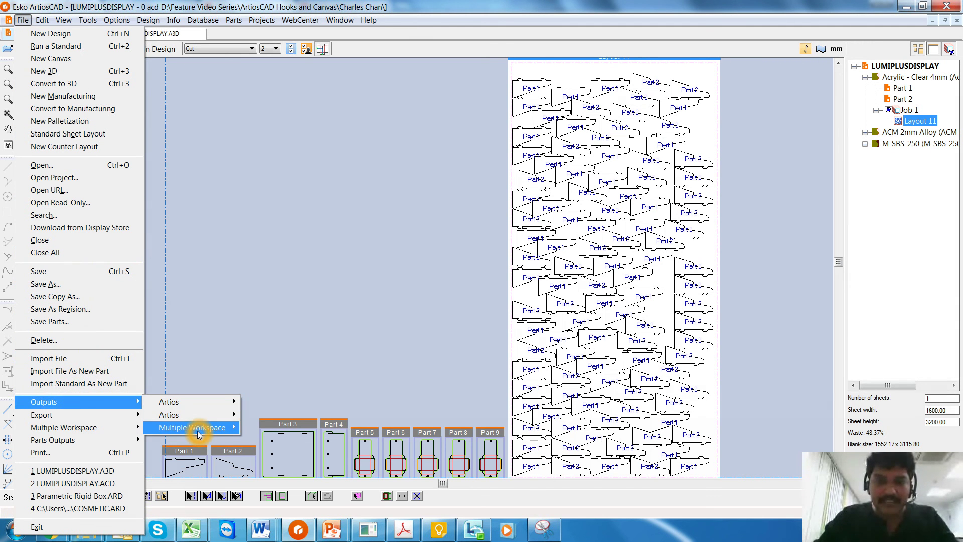
mouse_move(201, 408)
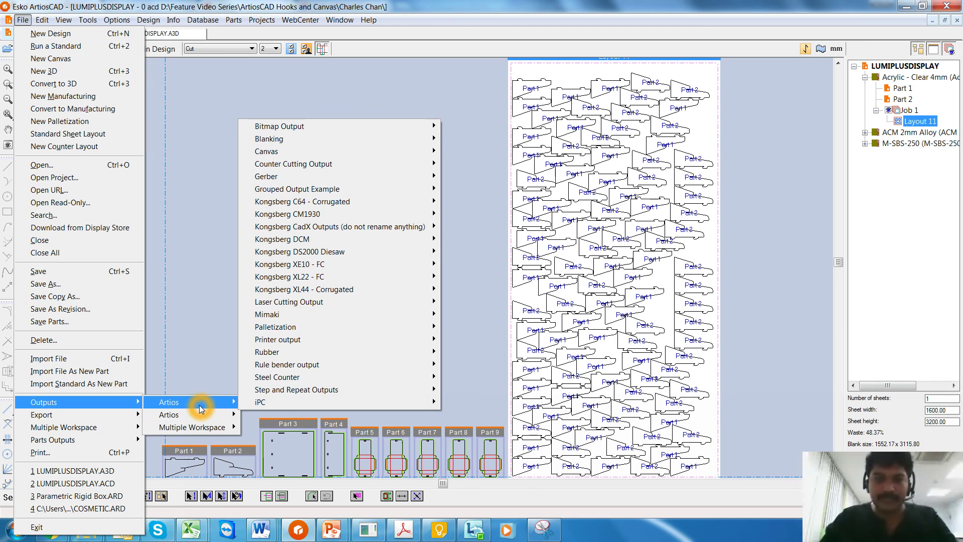
mouse_move(276, 402)
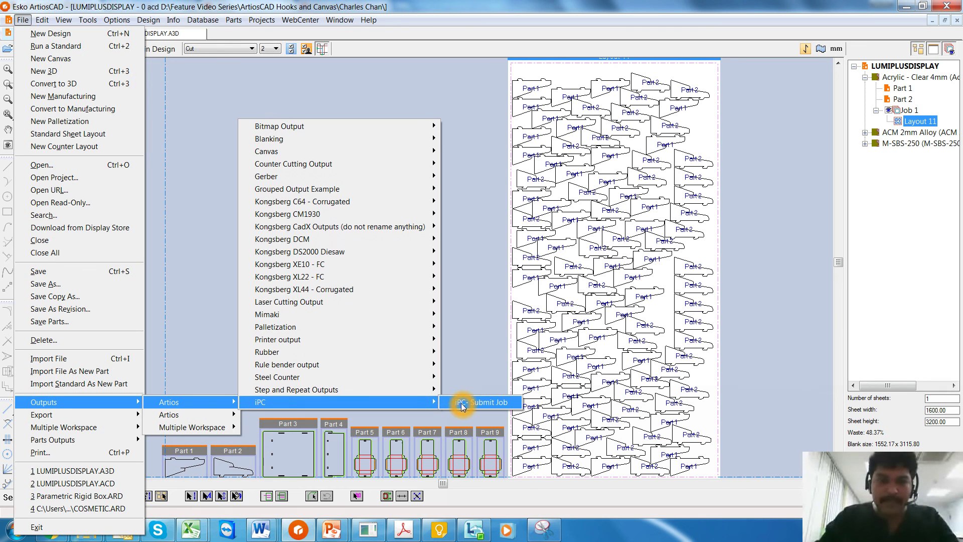
left_click(477, 404)
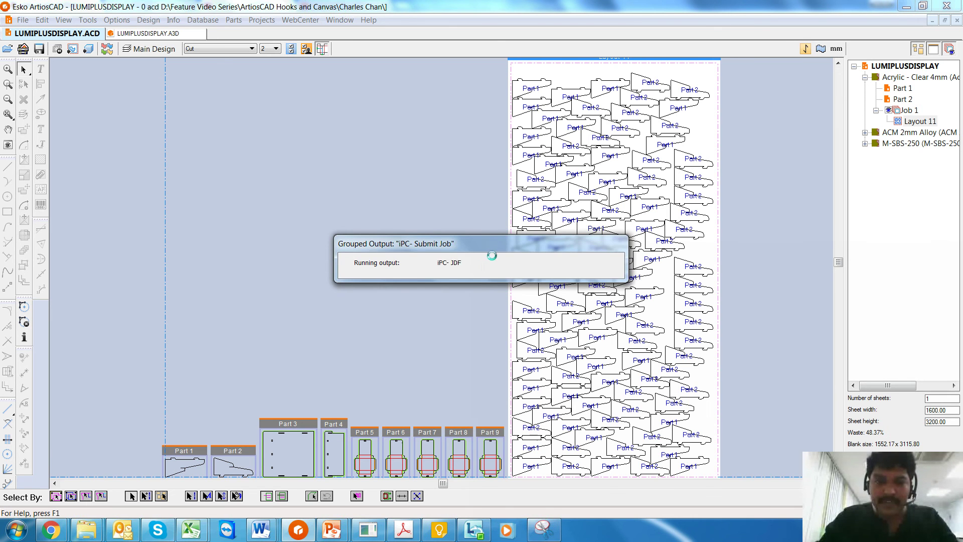
left_click(555, 295)
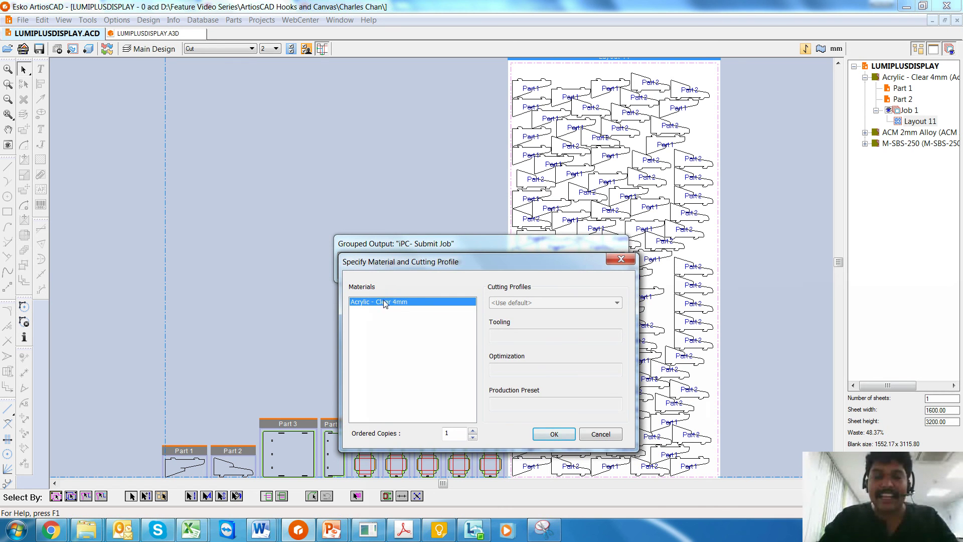
- Keep Acrylic - Clear 4mm as the material and save the job as LUMIPLUSDISPLAY.zip
left_click(424, 305)
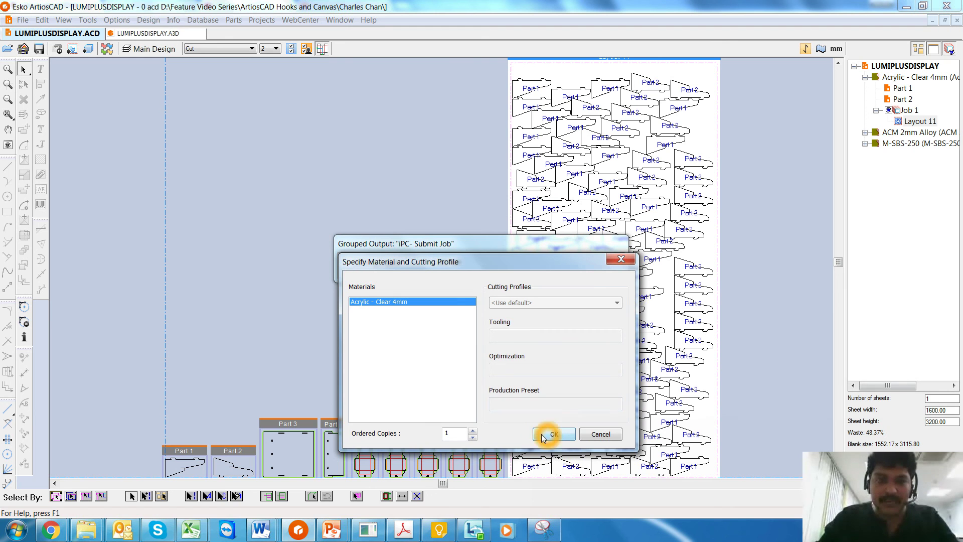
left_click(366, 305)
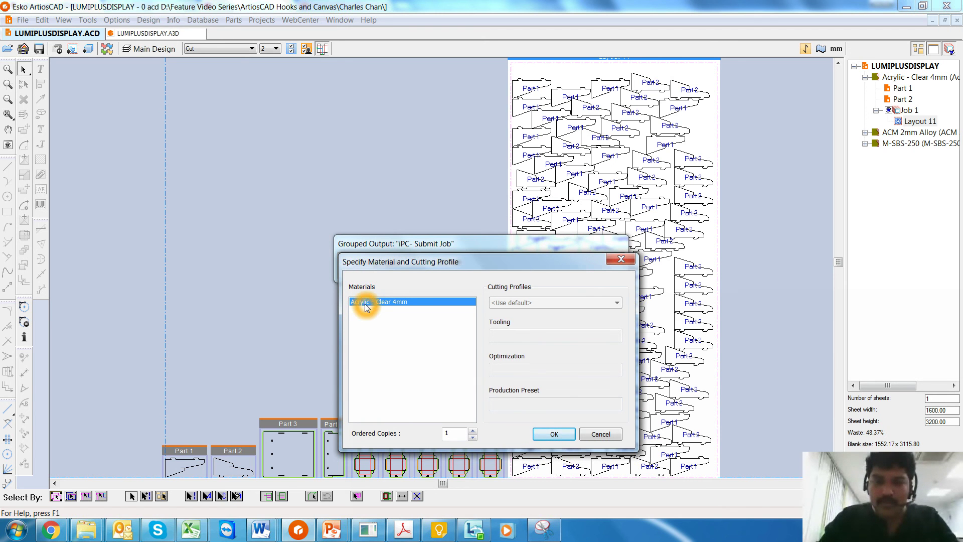
left_click(544, 432)
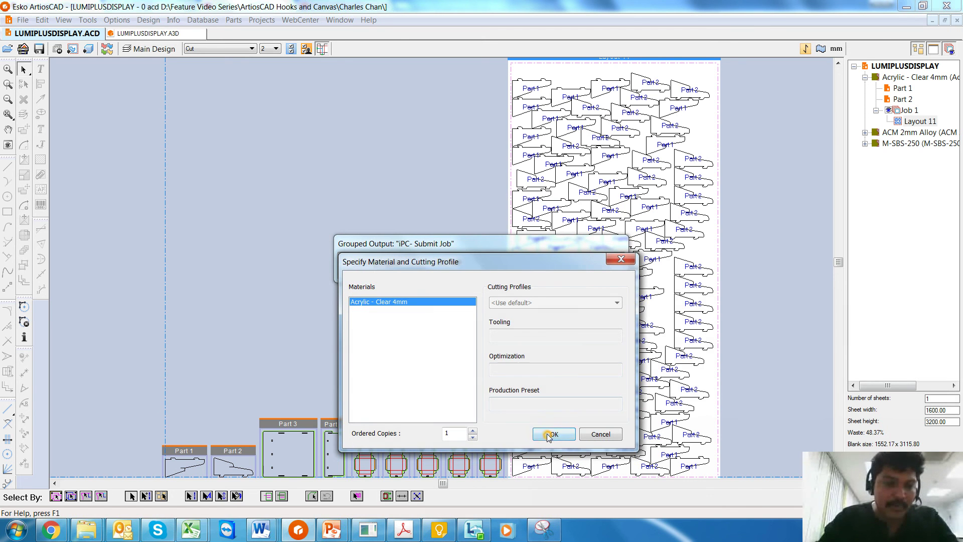
left_click(538, 291)
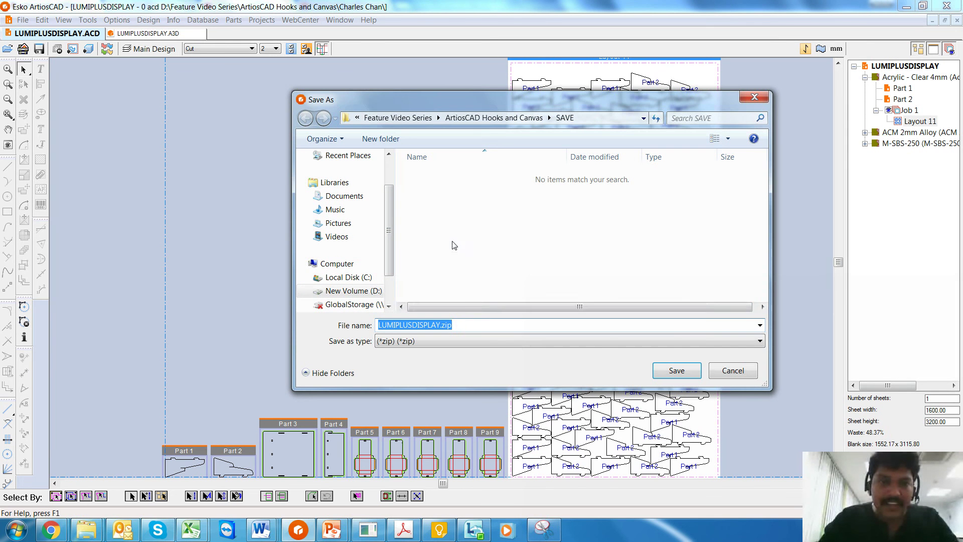
left_click(674, 370)
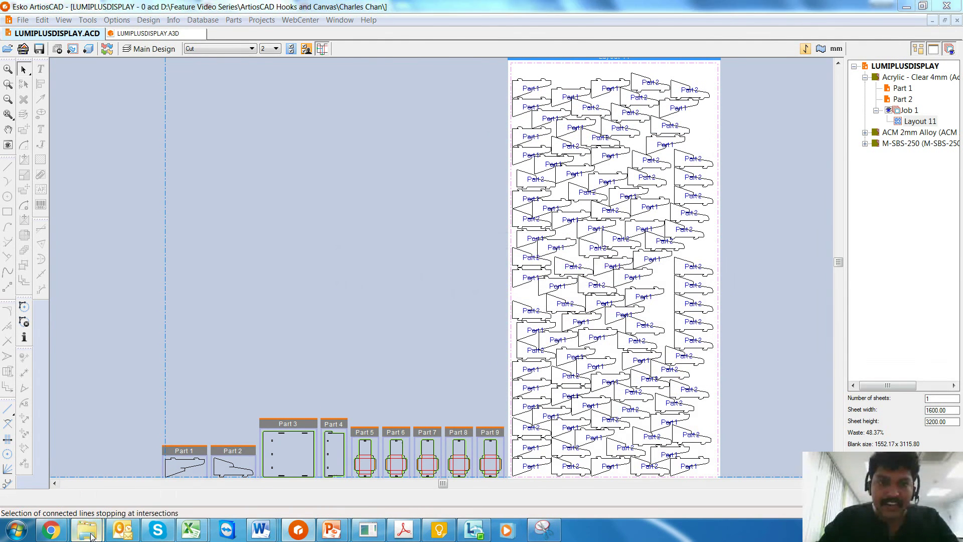
- Extract LUMIPLUSDISPLAY.zip into SAVE and select LUMIPLUSDISPLAY.jdf and LUMIPLUSDISPLAY^11.ard
mouse_move(86, 529)
left_click(214, 455)
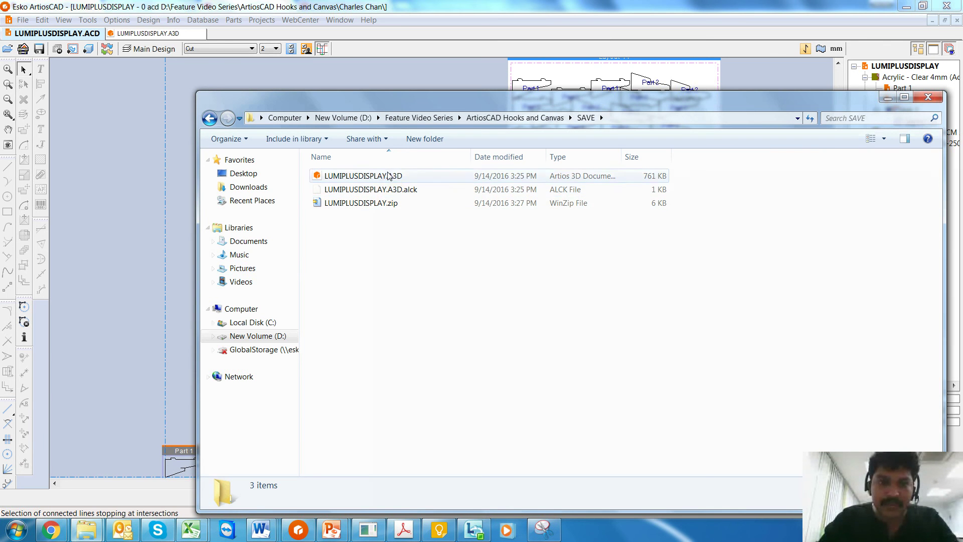
right_click(382, 205)
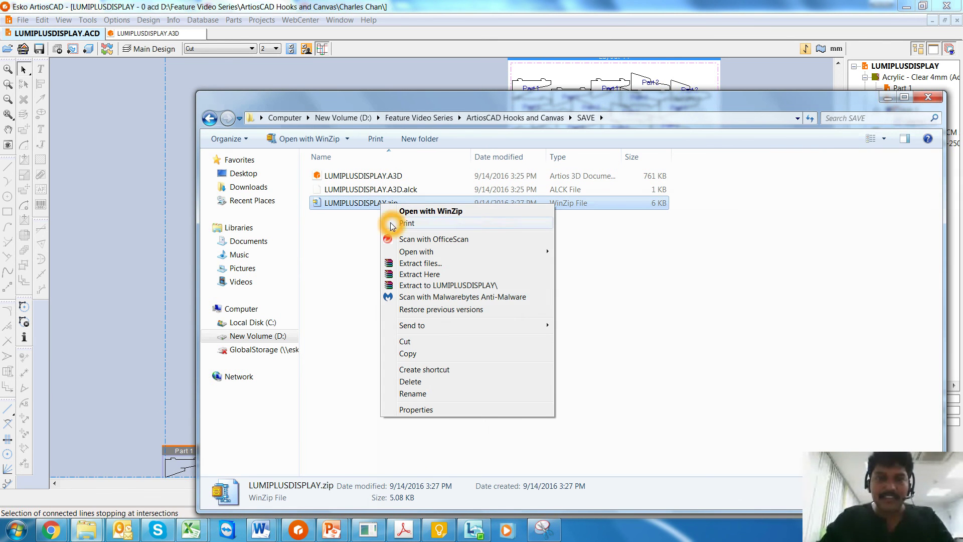
left_click(408, 274)
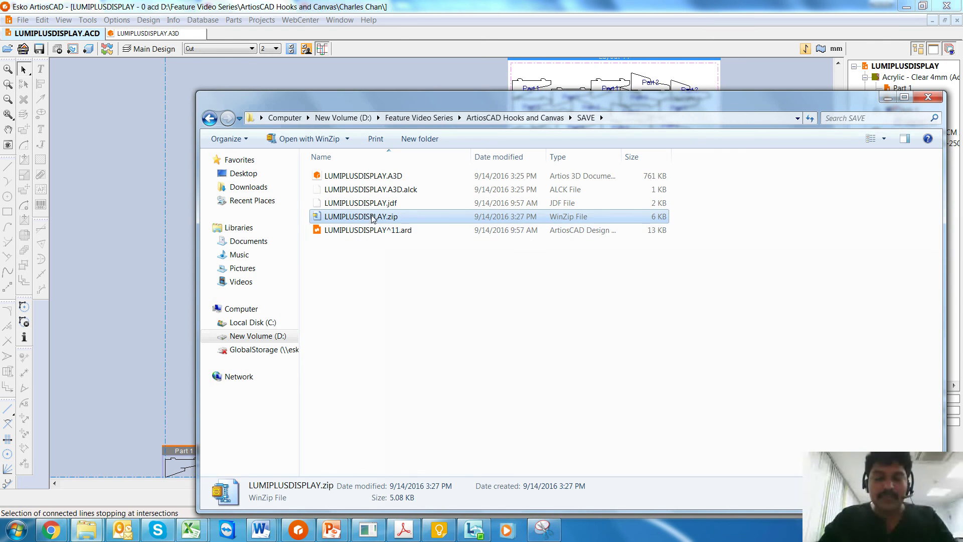
left_click(372, 205)
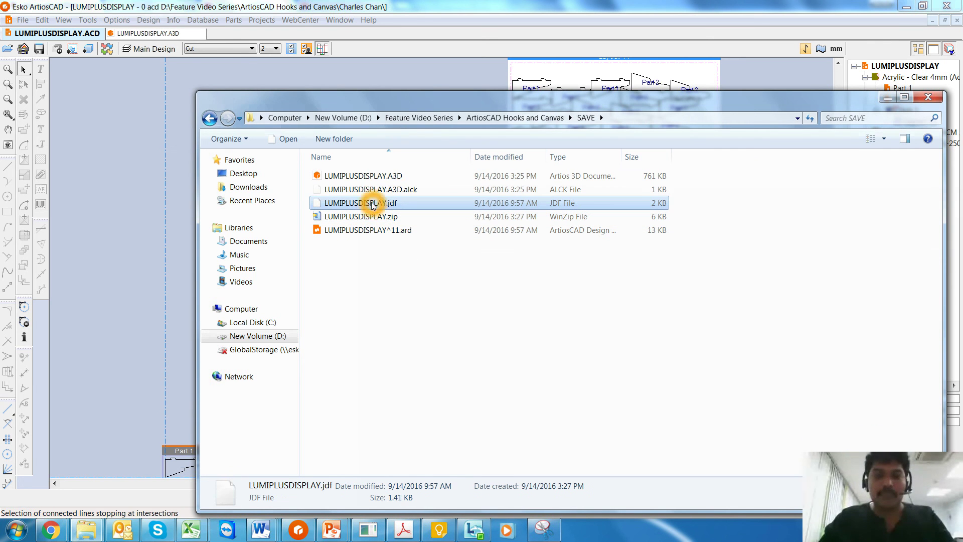
left_click(405, 232)
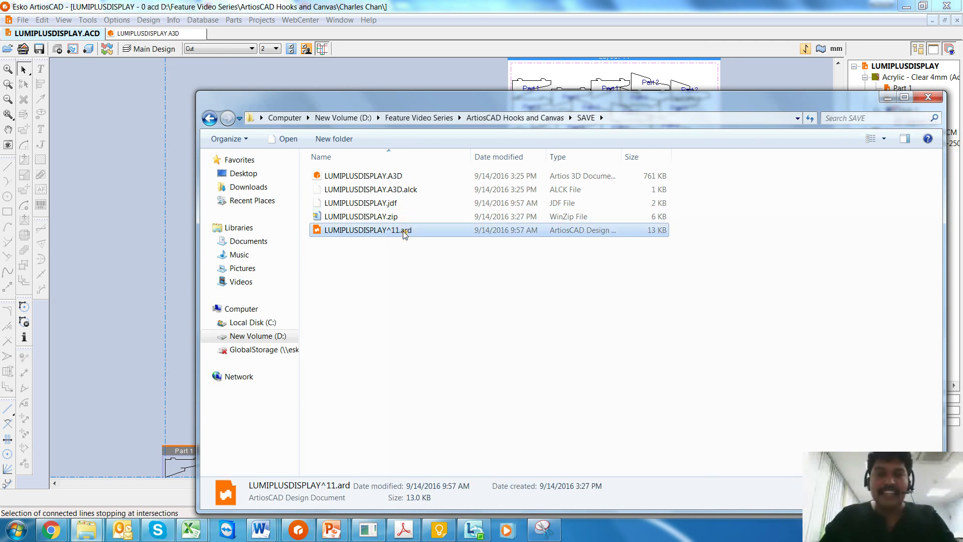